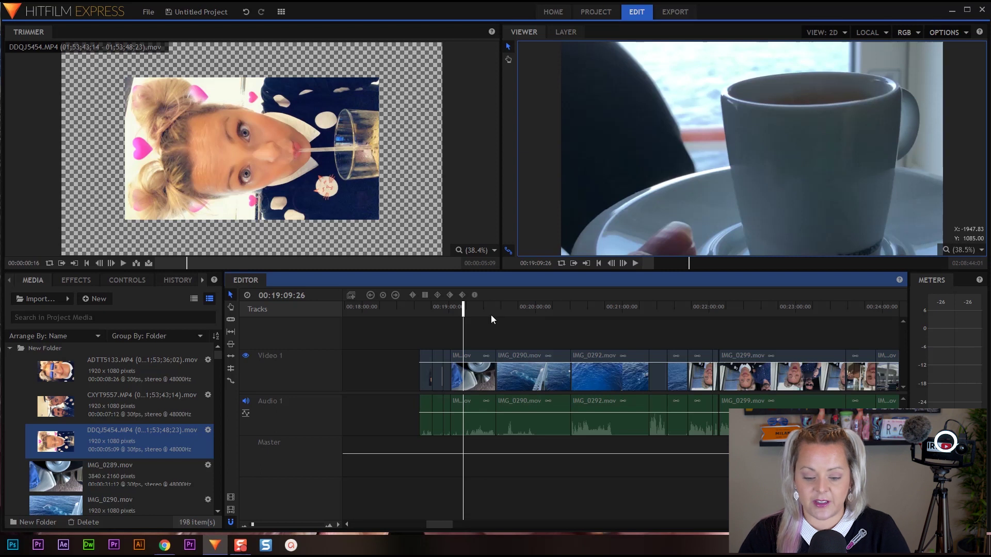
Step: Select all clips after IMG_0299.mov and move them further along the timeline, leaving a gap behind that clip
drag(485, 310, 639, 310)
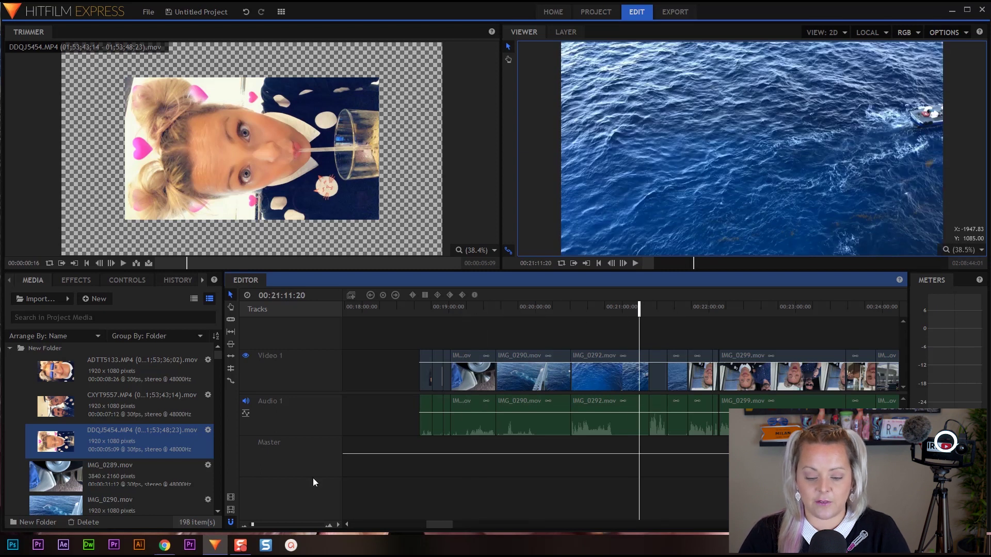
click(245, 525)
drag(437, 309, 560, 341)
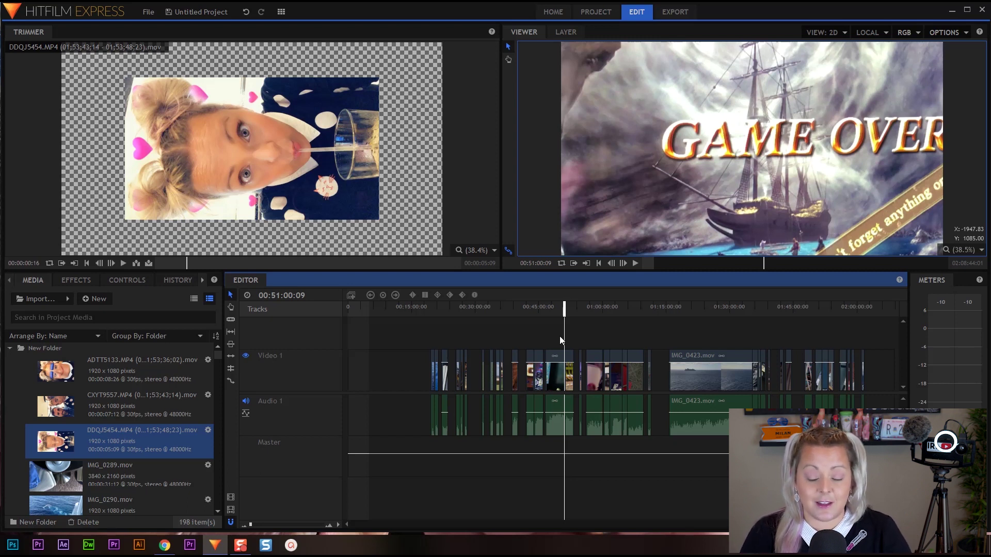
drag(564, 308, 437, 313)
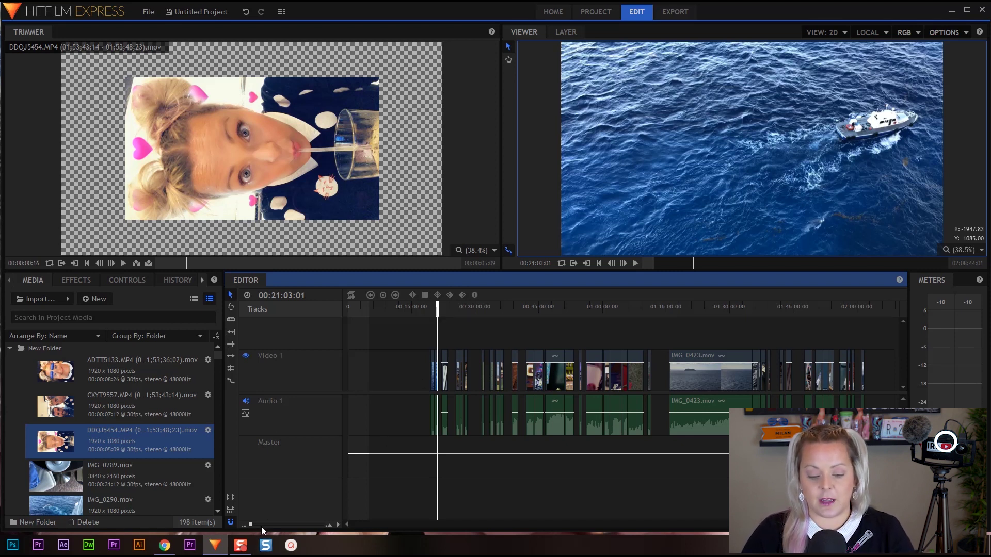
drag(250, 524, 250, 524)
drag(618, 312, 908, 439)
drag(863, 525, 449, 526)
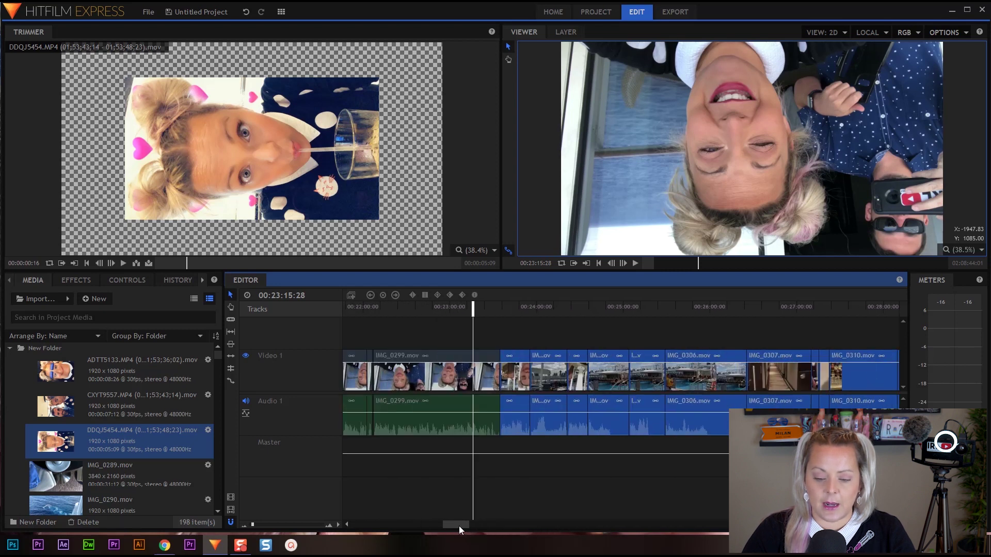
drag(512, 373, 814, 383)
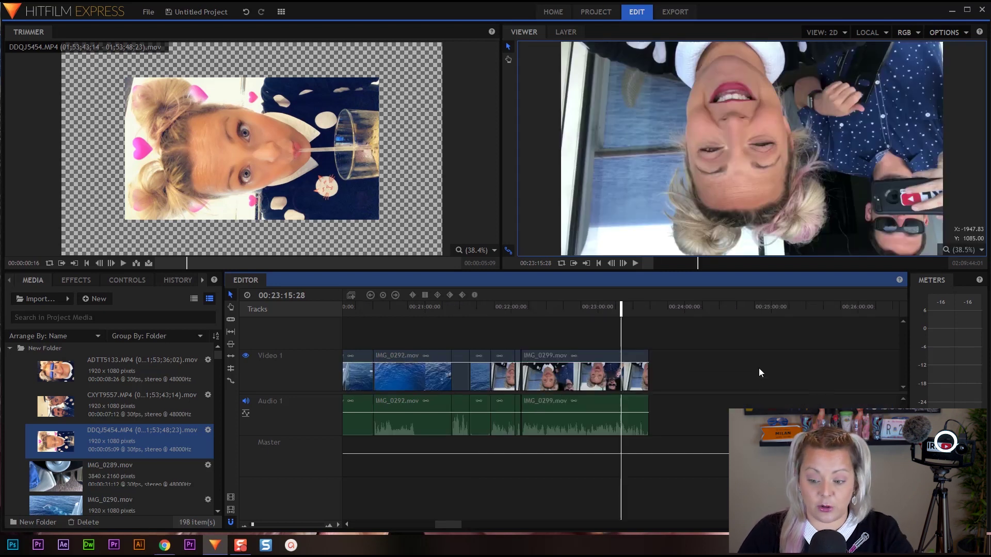
Step: Select the short clips before IMG_0289.mov and move them to an earlier point on the timeline, separating them from the working clips
drag(453, 524, 443, 524)
drag(457, 309, 441, 416)
drag(424, 380, 354, 382)
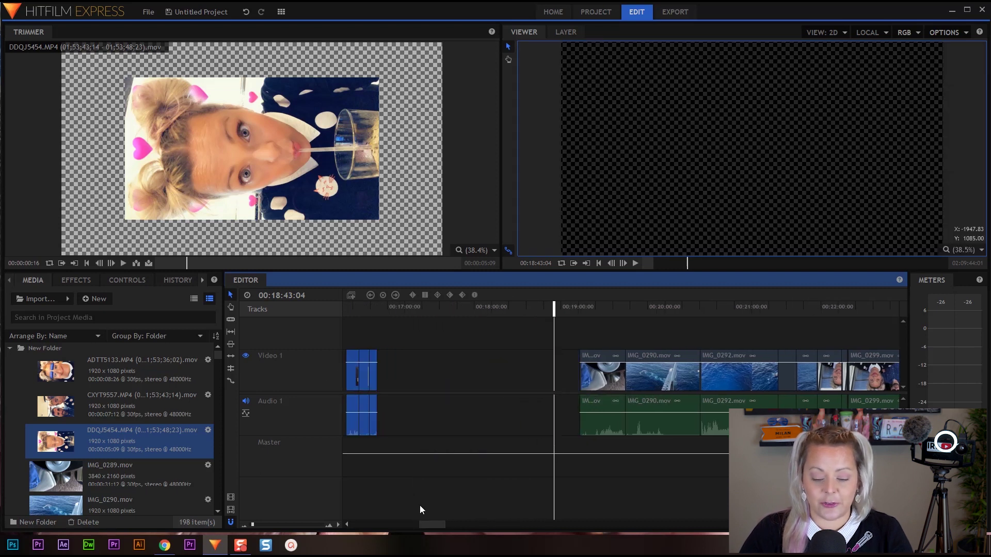
drag(431, 525, 439, 524)
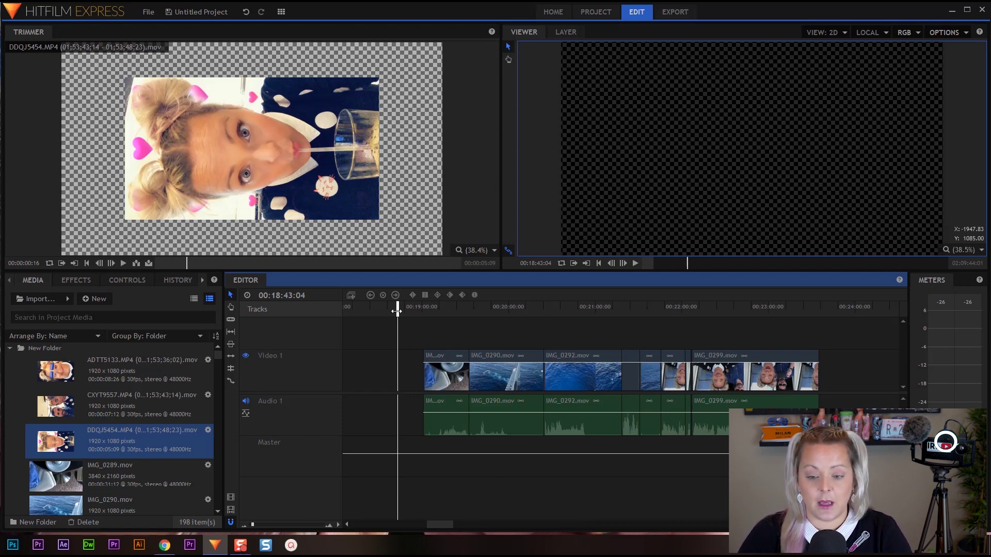
Step: Reduce the scale of the IMG_0289.mov clip to 59% in its transform properties
drag(396, 308, 453, 311)
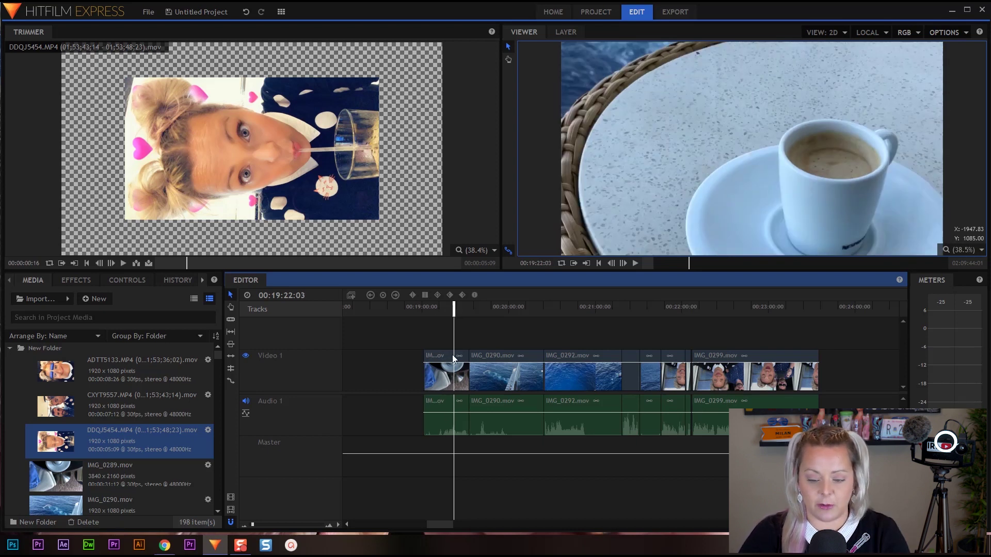
click(460, 375)
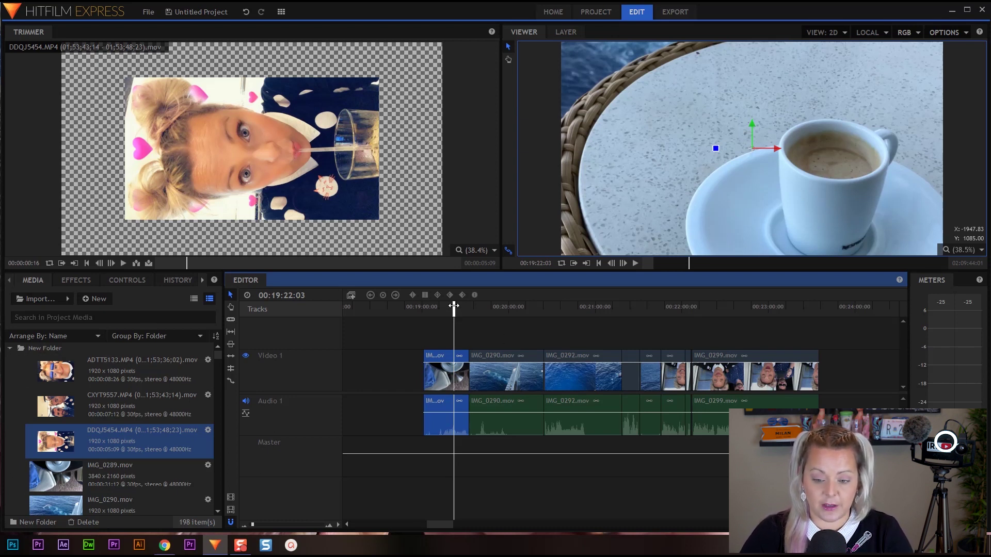
drag(454, 307, 450, 308)
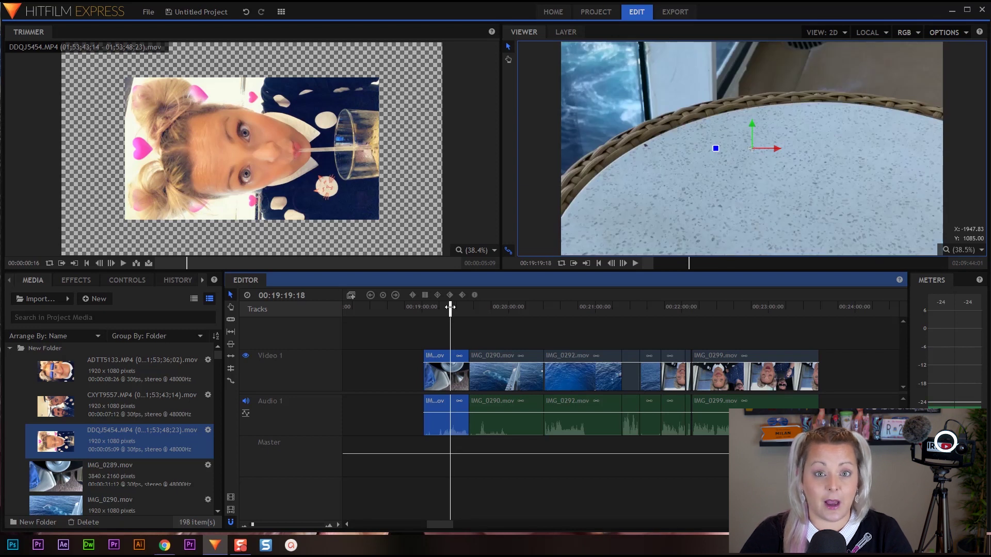
click(127, 279)
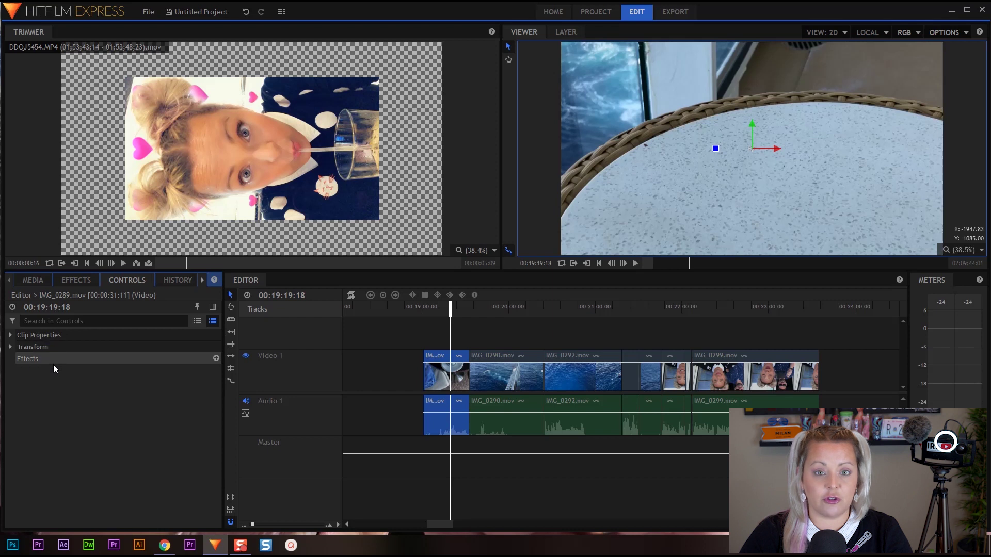
click(10, 347)
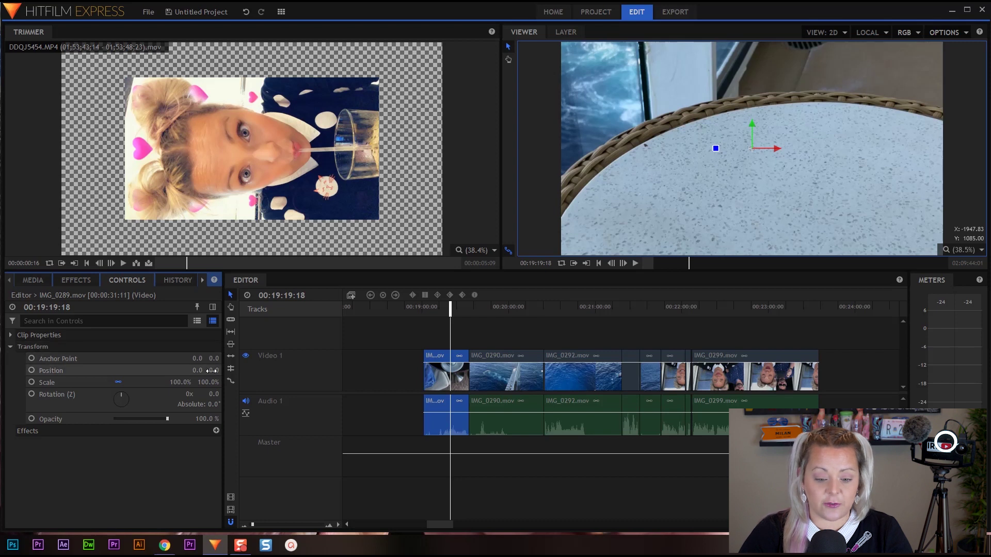
drag(183, 382, 160, 382)
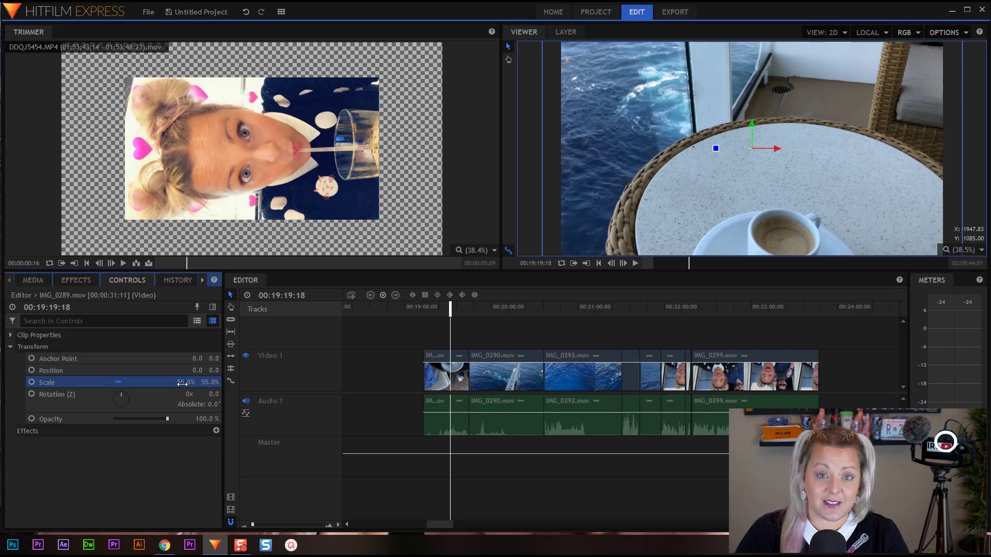
mouse_move(182, 383)
mouse_down()
mouse_move(225, 370)
mouse_move(182, 382)
mouse_up()
key(ctrl+z)
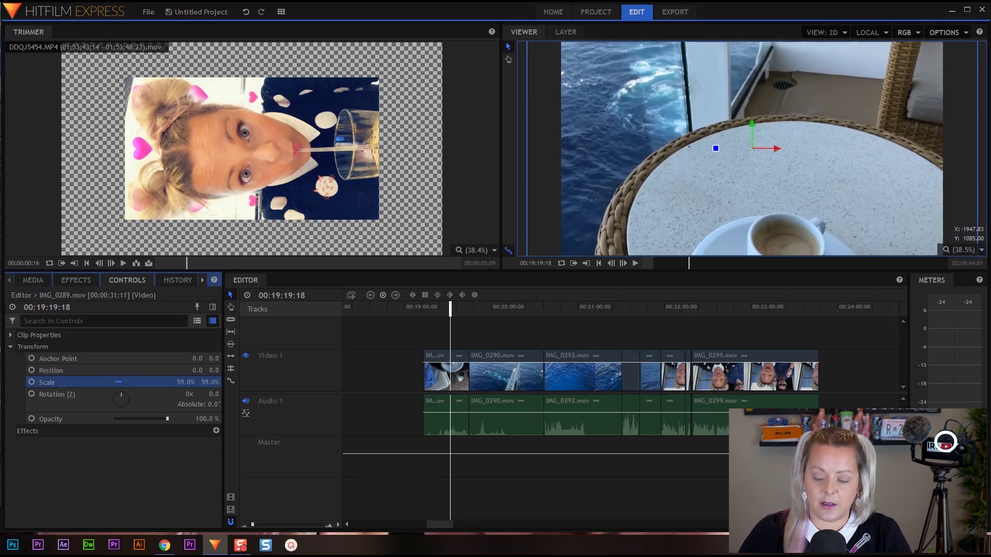
Step: Play IMG_0289.mov from its start to check the rescaled shot and judge where to cut it
mouse_move(456, 316)
mouse_down()
mouse_move(431, 311)
mouse_move(452, 312)
mouse_move(440, 311)
mouse_up()
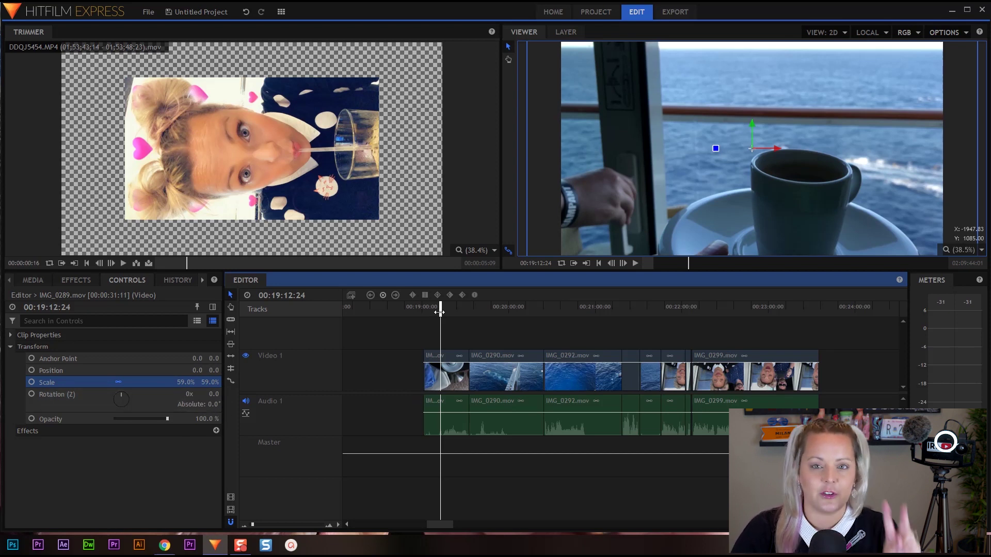
drag(440, 308, 422, 313)
key(space)
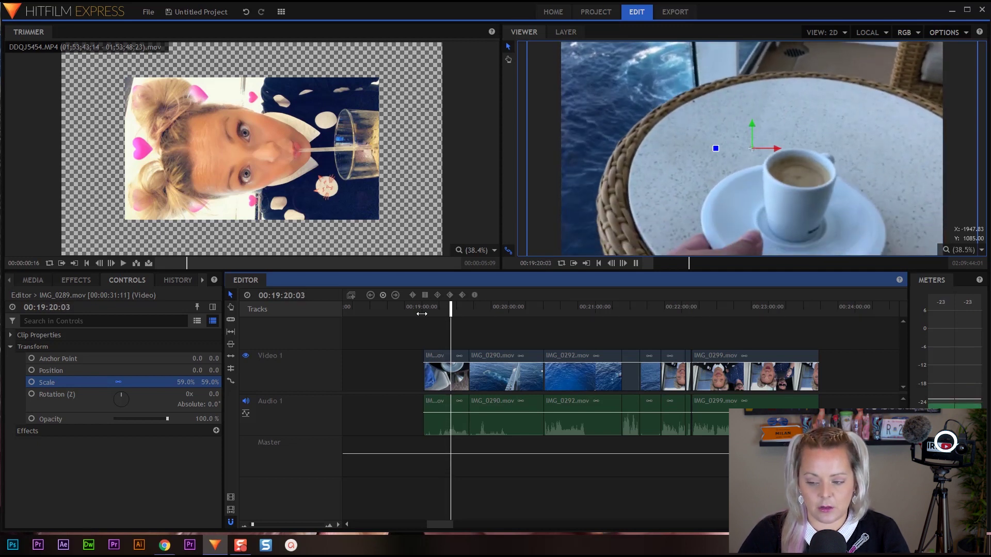
key(space)
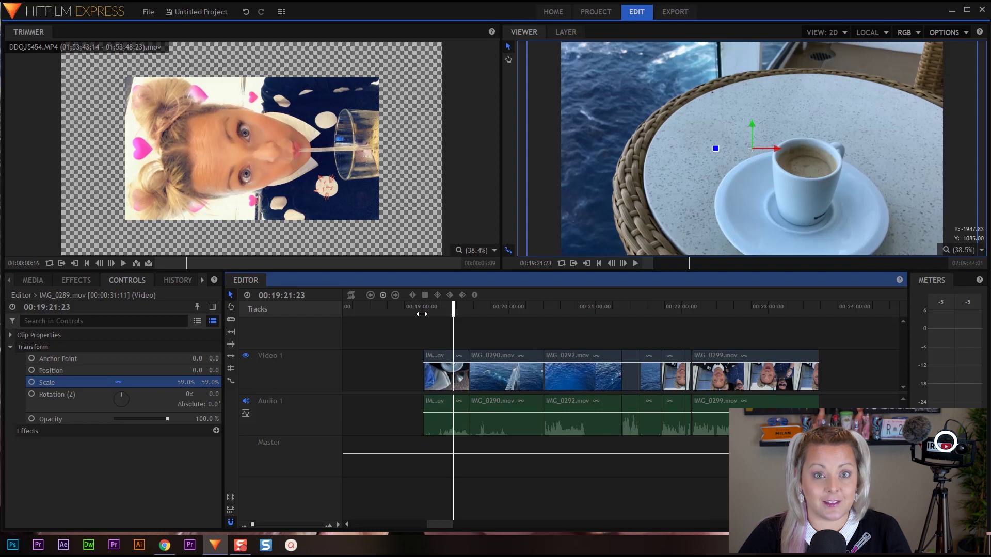
Step: Split IMG_0289.mov at 00:19:11:01 with the Slice tool and delete the section before the cut
mouse_move(454, 307)
mouse_down()
mouse_move(432, 308)
mouse_move(439, 310)
mouse_up()
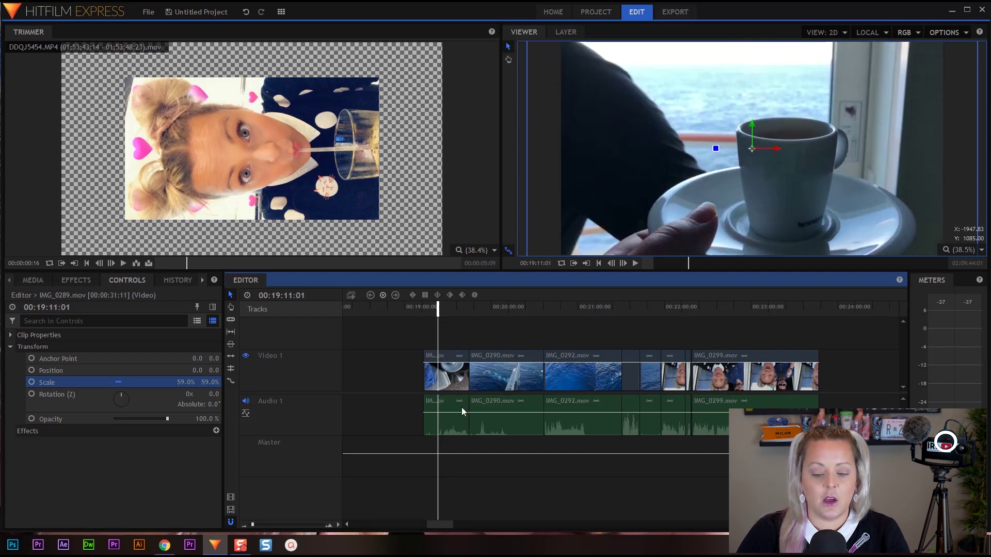
drag(423, 373, 438, 372)
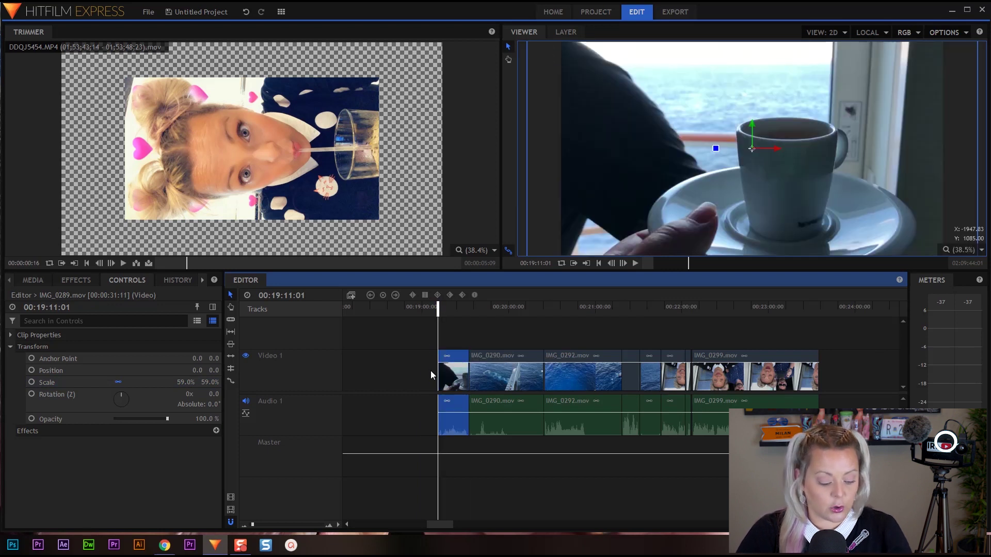
key(ctrl+z)
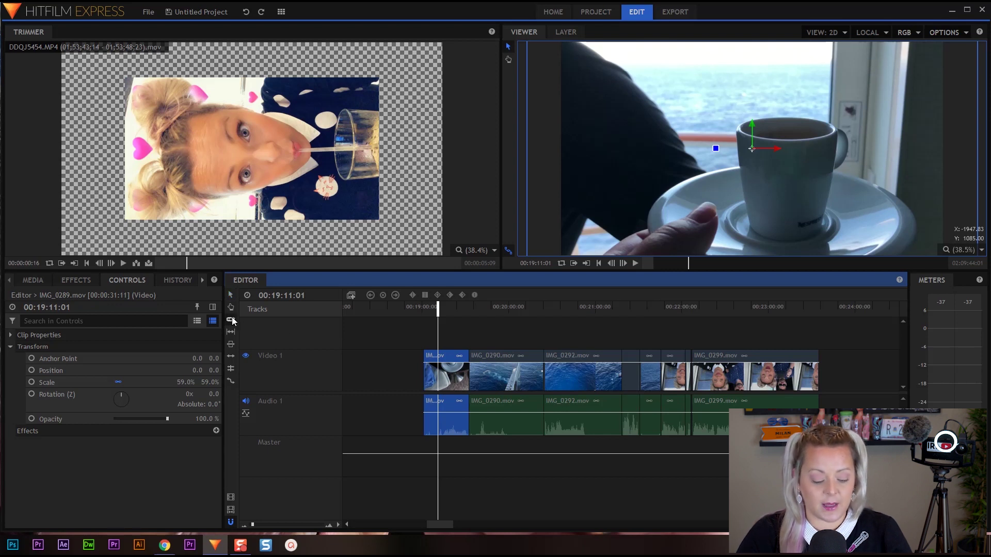
click(437, 370)
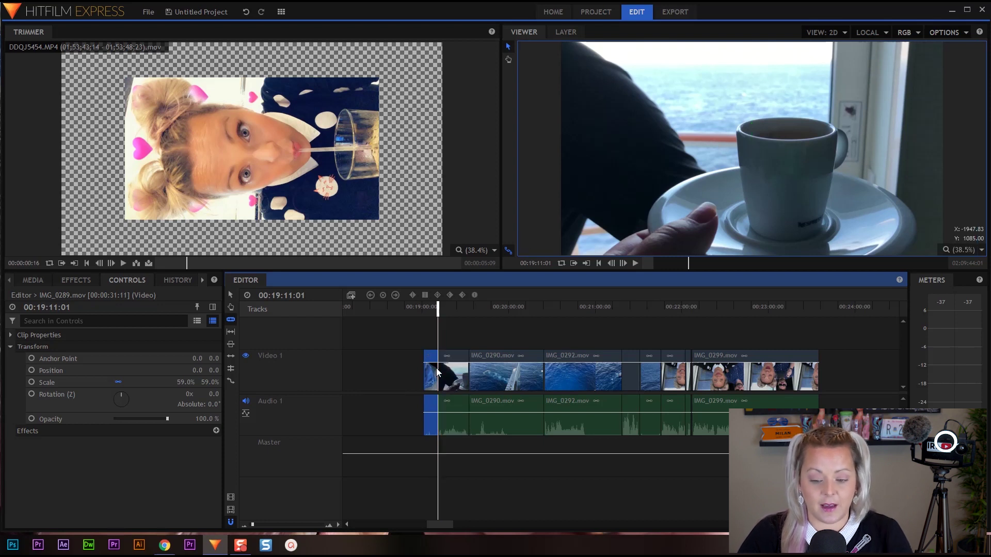
key(v)
drag(429, 370, 398, 371)
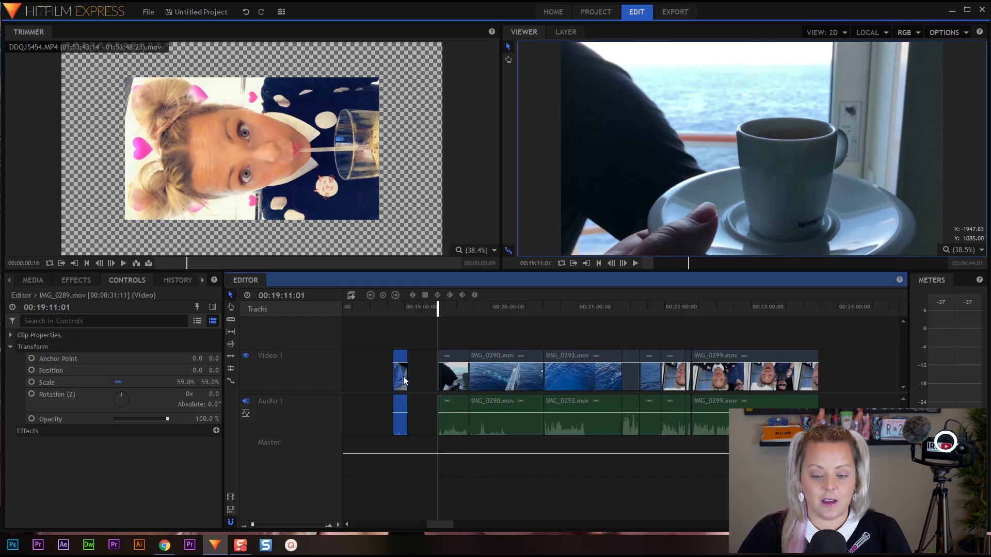
key(Delete)
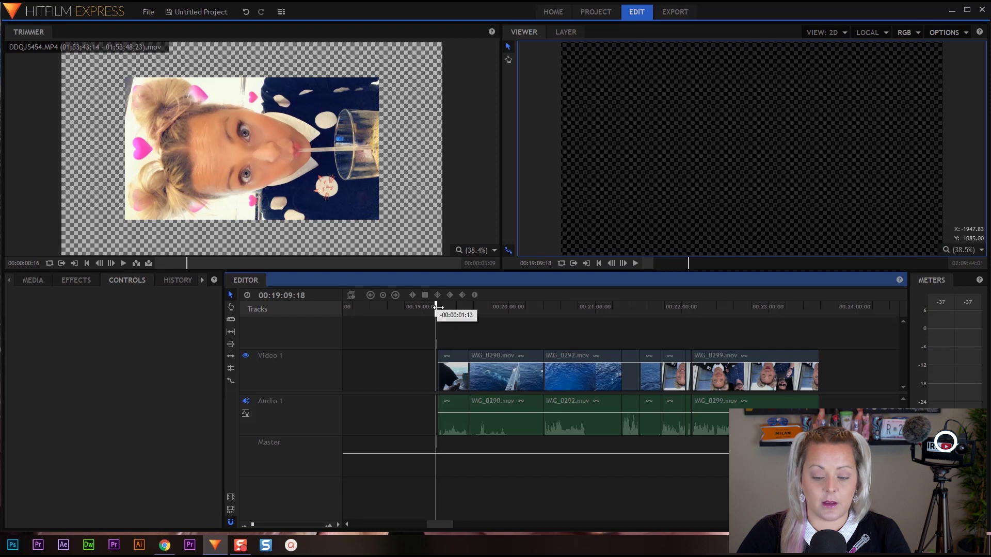
Step: Play through the shortened IMG_0289.mov clip and split it at 00:19:21:24
key(space)
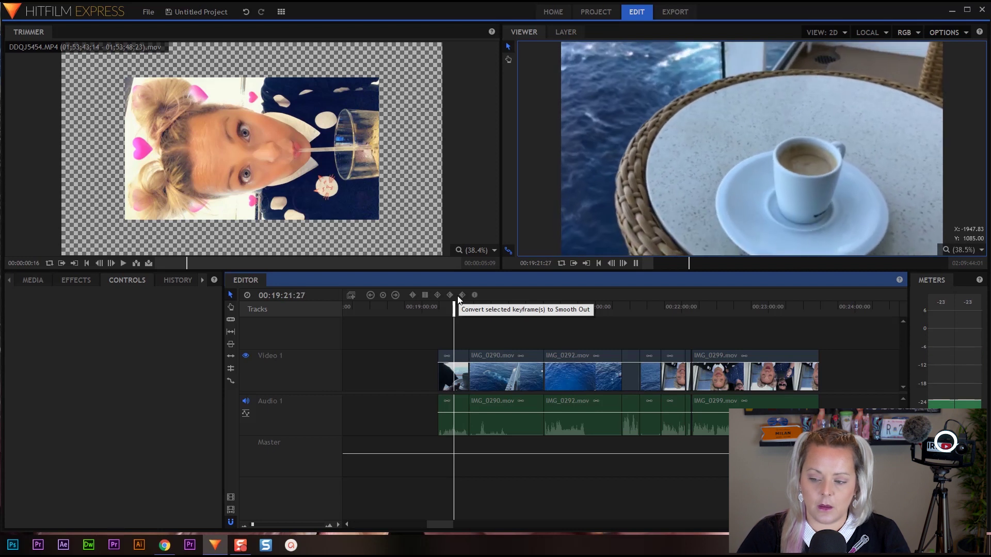
key(space)
mouse_move(438, 523)
mouse_down()
mouse_move(429, 526)
mouse_move(439, 528)
mouse_up()
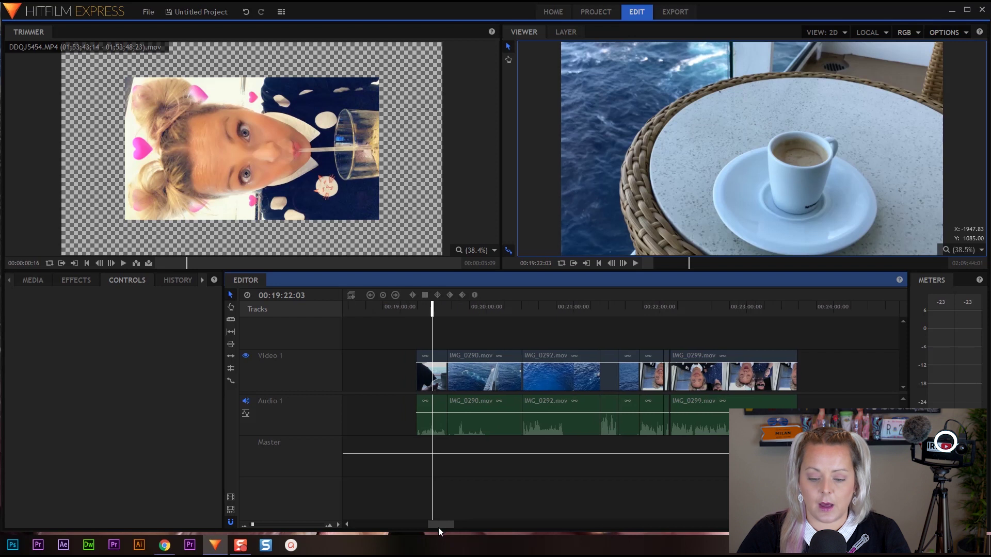
drag(253, 524, 258, 524)
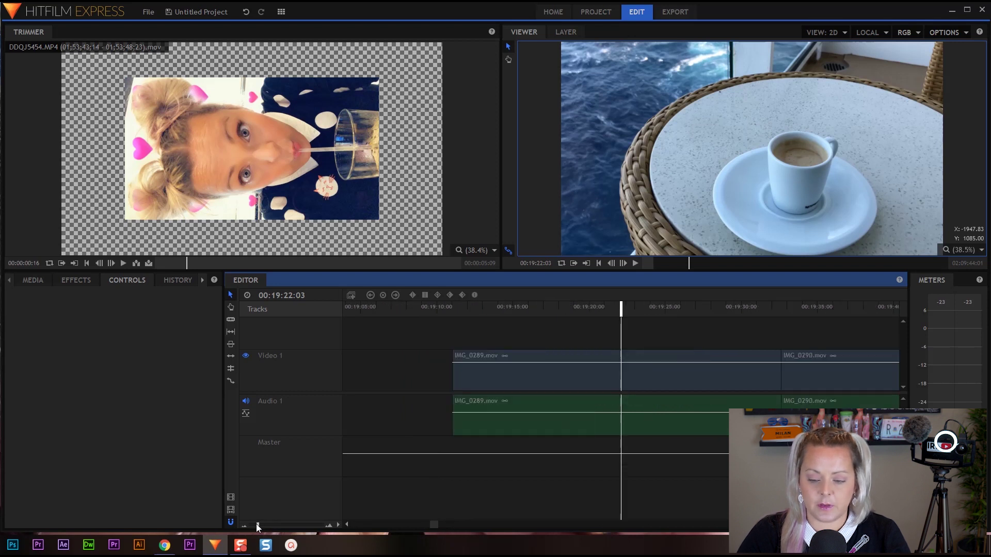
mouse_move(620, 309)
mouse_down()
mouse_move(590, 309)
mouse_move(616, 313)
mouse_up()
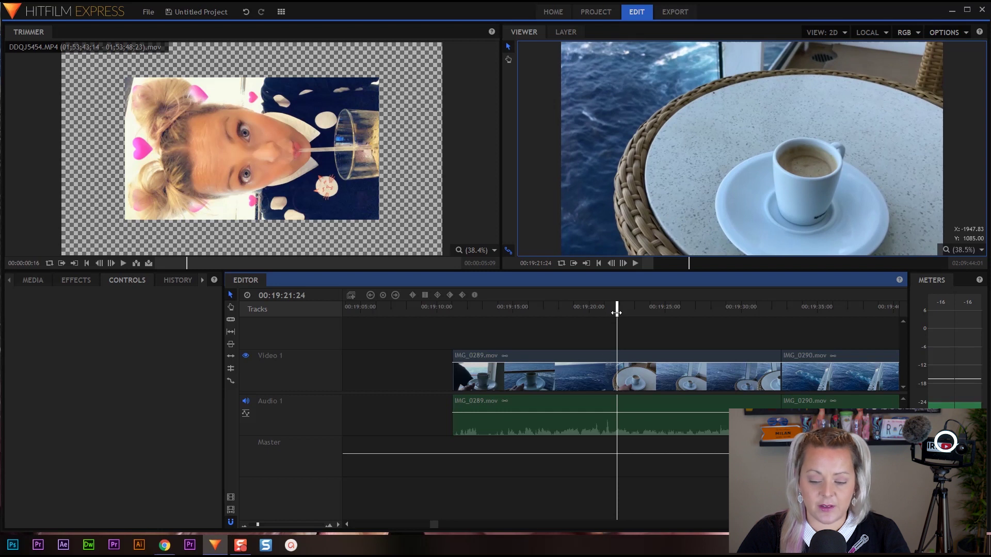
key(c)
click(616, 373)
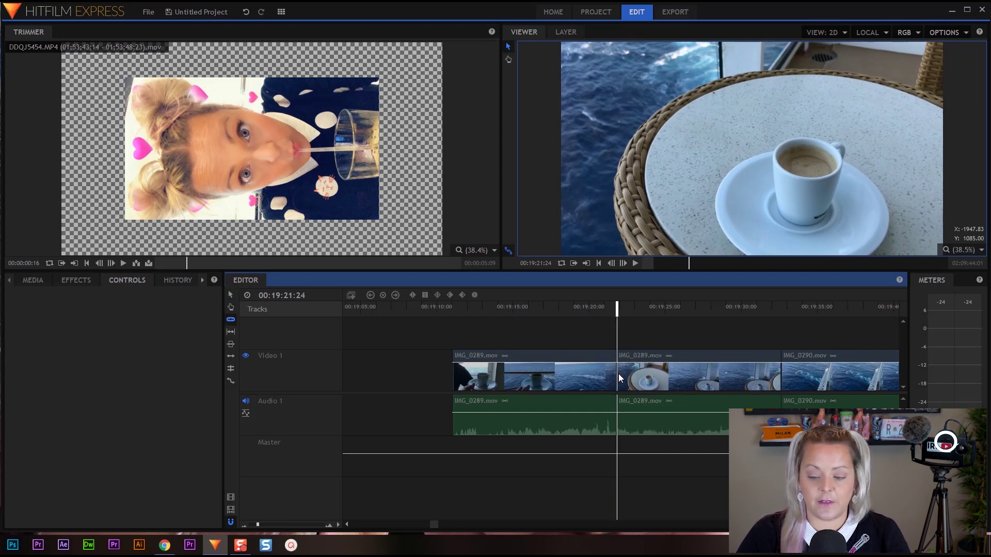
Step: Split IMG_0289.mov again at 00:19:27:22 and delete the middle section between the two cuts
drag(615, 309, 705, 311)
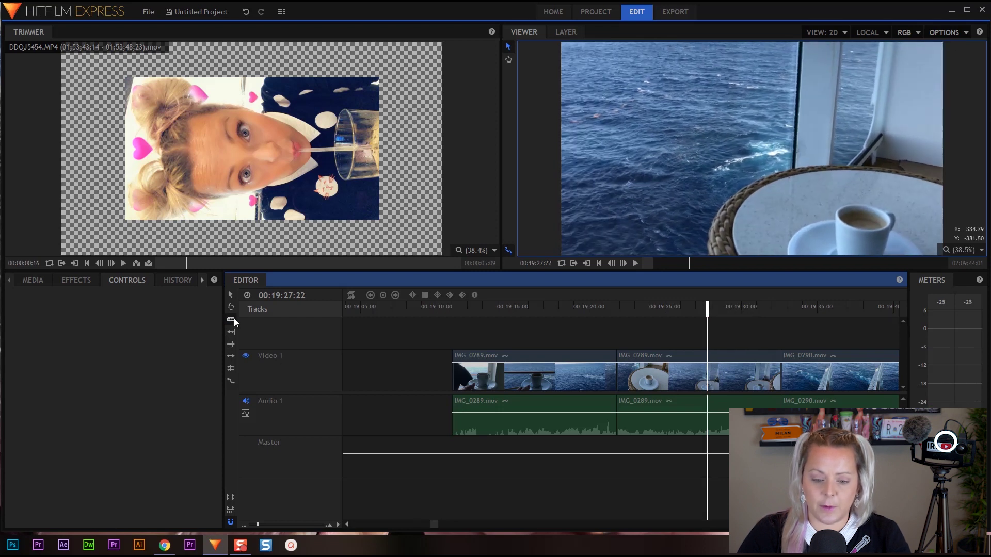
click(707, 376)
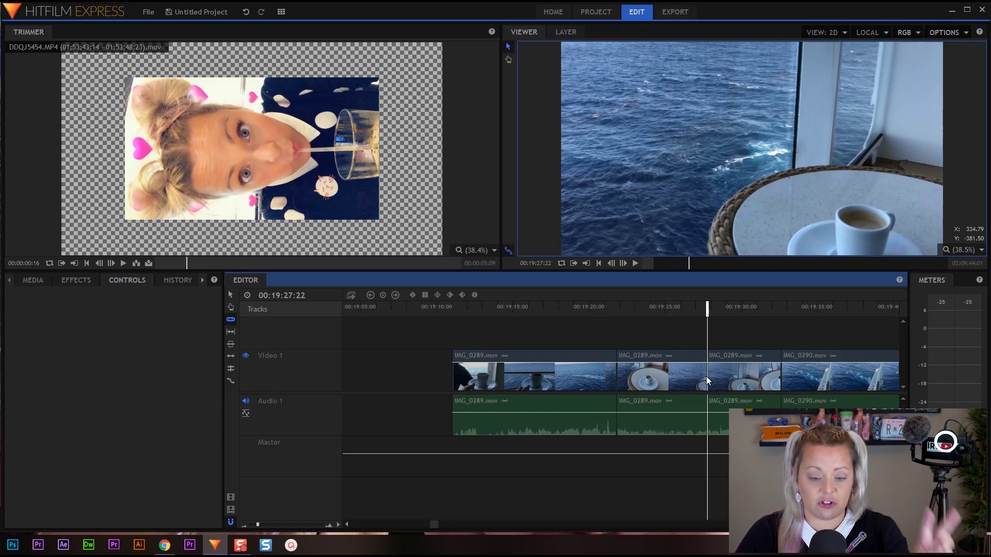
click(231, 294)
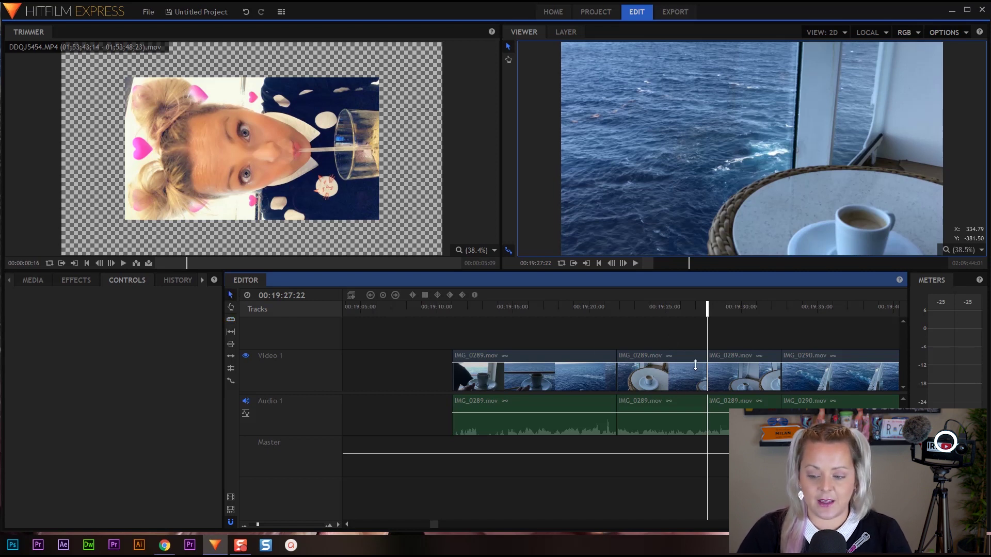
click(672, 382)
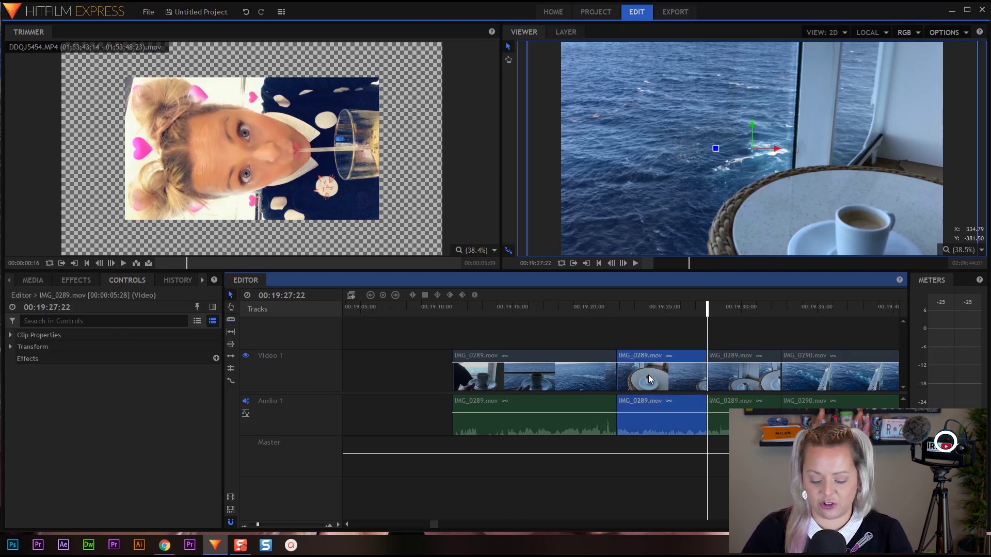
key(Delete)
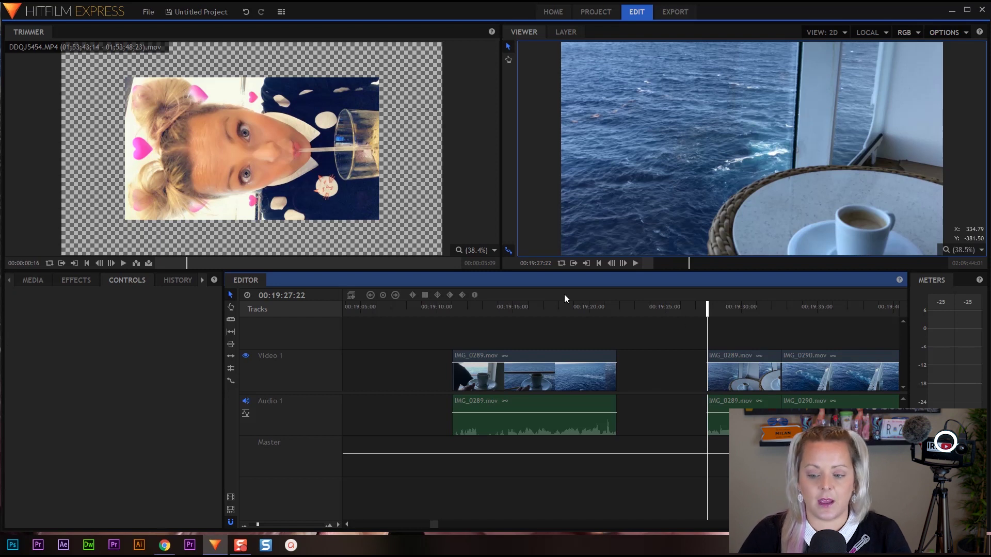
drag(571, 308, 756, 317)
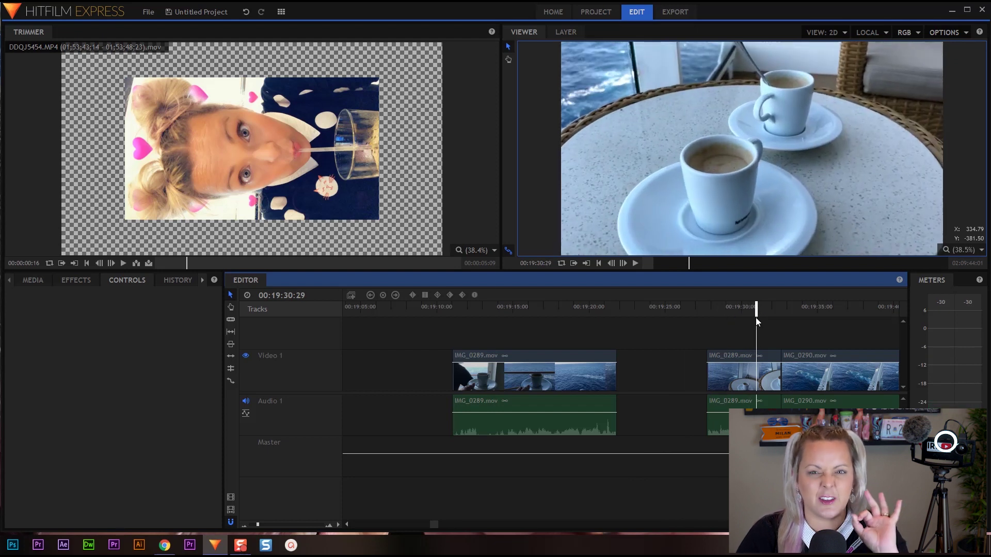
drag(690, 314, 604, 312)
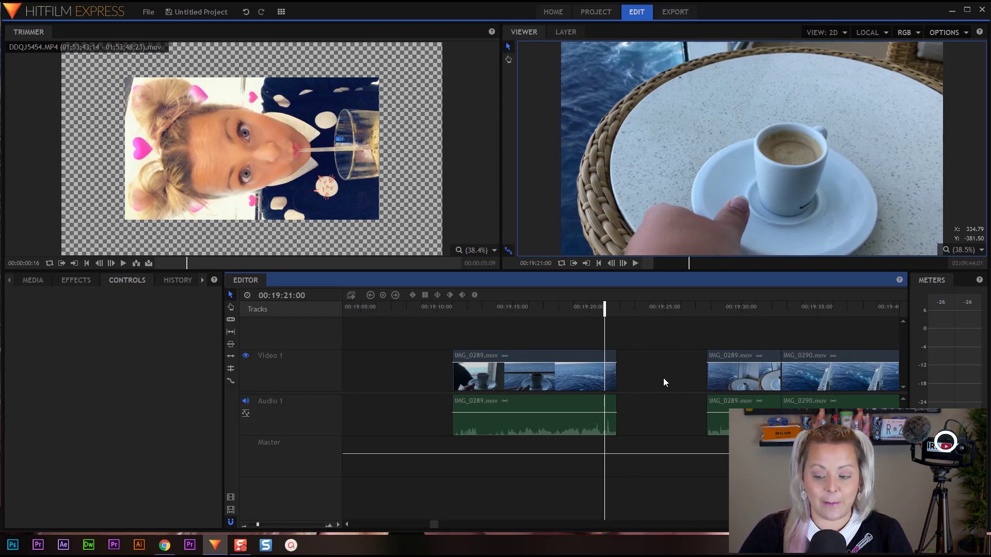
Step: Close the gap between the two remaining IMG_0289.mov pieces and play the clip from its start across the join
right_click(647, 371)
click(660, 404)
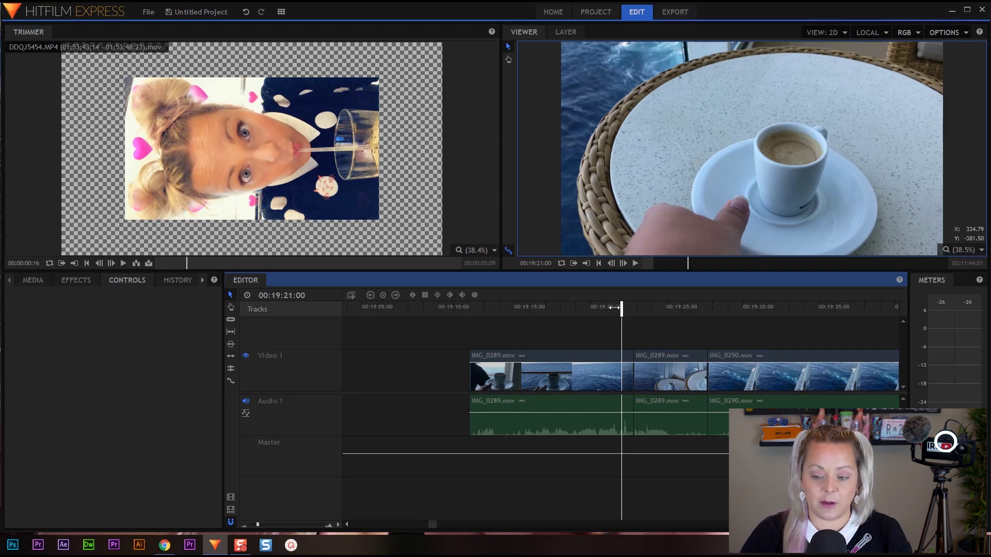
drag(622, 309, 467, 319)
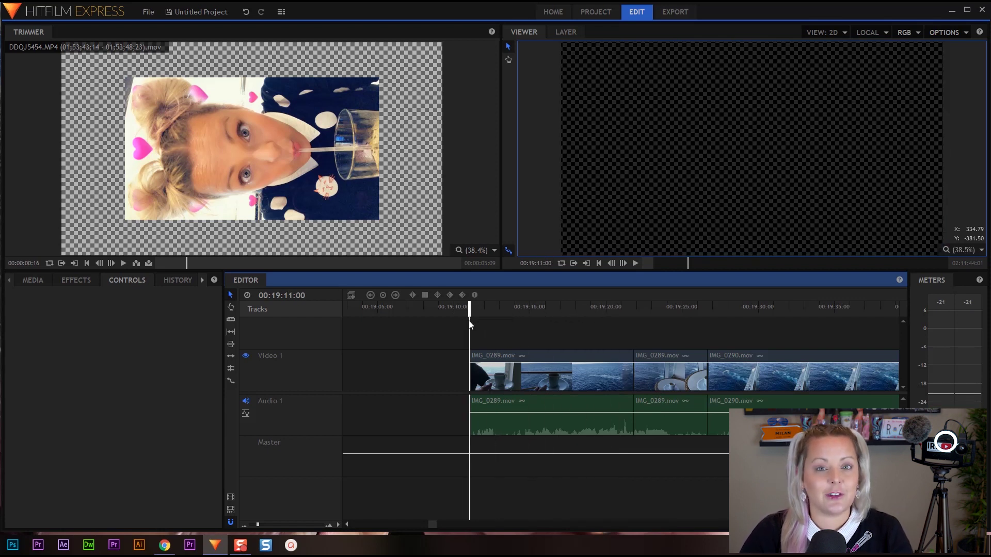
key(space)
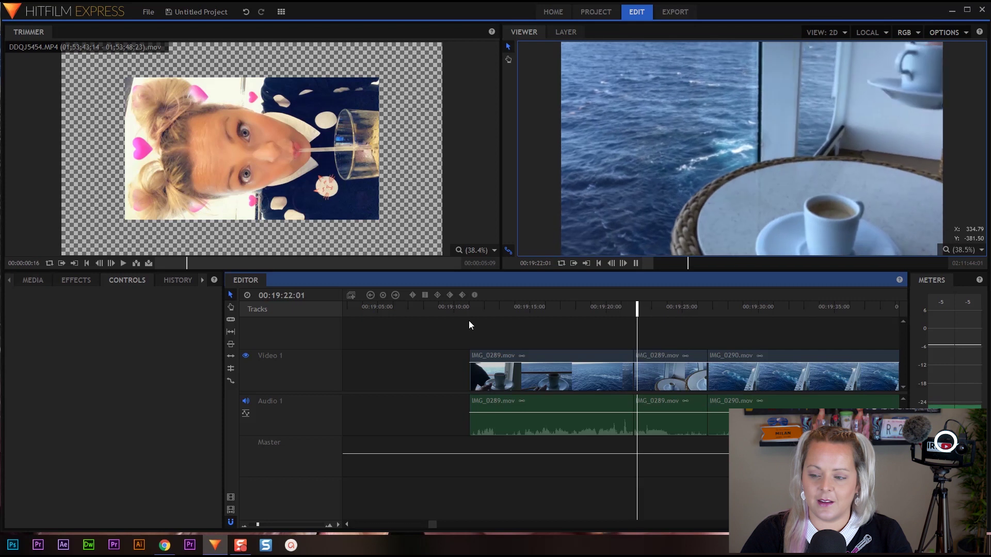
key(space)
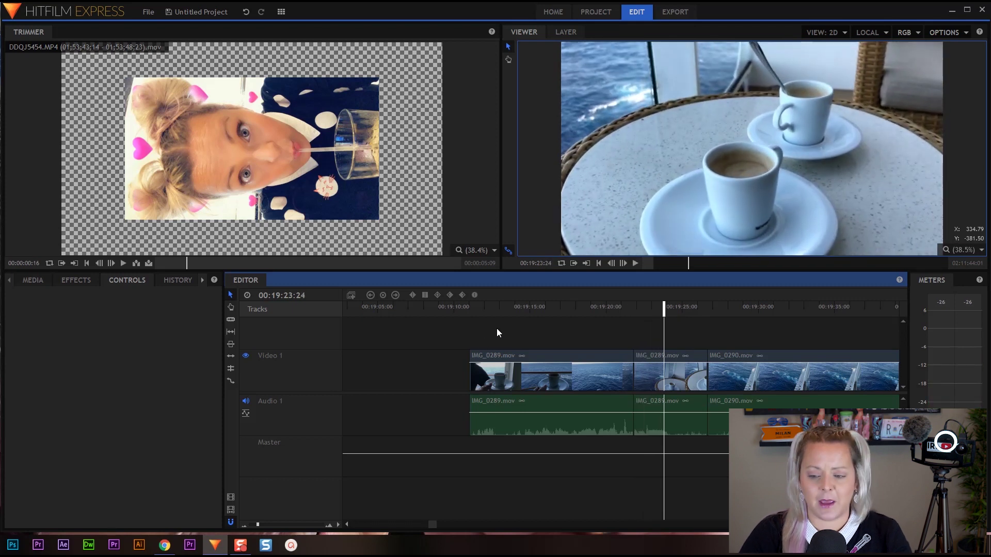
Step: Trim the end of the first IMG_0289.mov piece back to 00:19:21:04 and close the resulting gap
drag(664, 309, 624, 312)
click(635, 368)
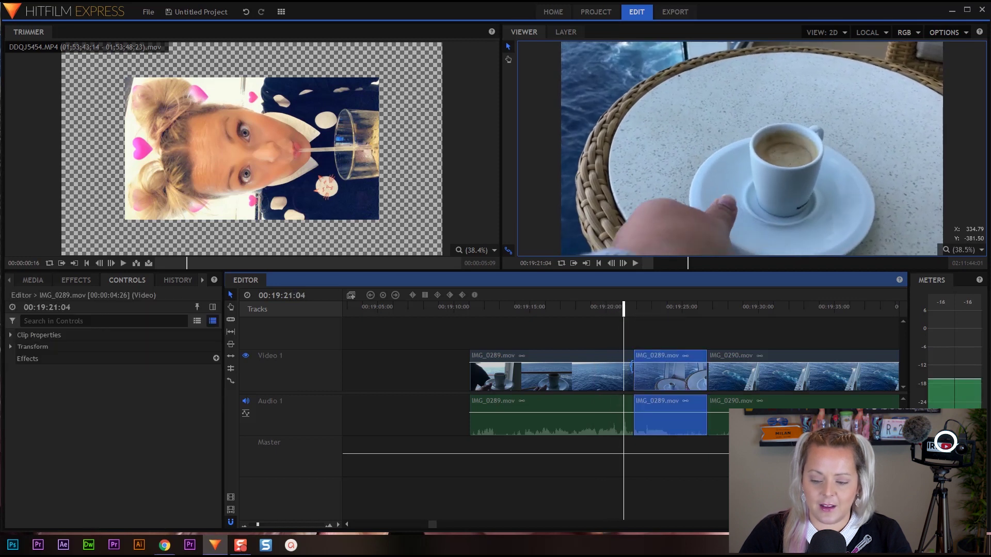
drag(632, 366, 623, 365)
right_click(628, 367)
click(620, 329)
Step: Play across the new join, trim the end of the second IMG_0289.mov piece to 00:19:22:16 and close the gap before IMG_0290.mov
drag(621, 309, 573, 312)
key(space)
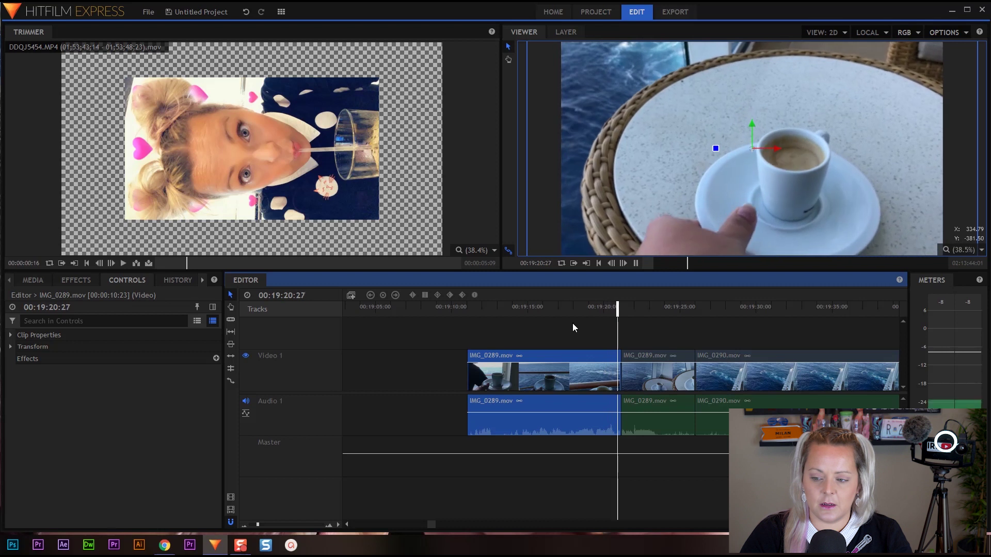
key(space)
drag(648, 309, 616, 319)
key(space)
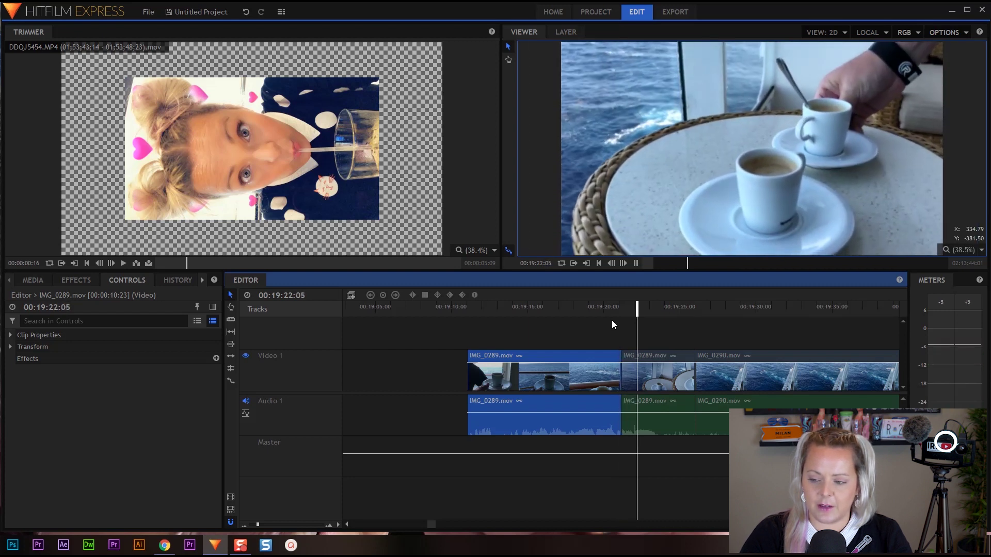
key(space)
mouse_move(657, 314)
mouse_down()
mouse_move(626, 315)
mouse_move(643, 317)
mouse_up()
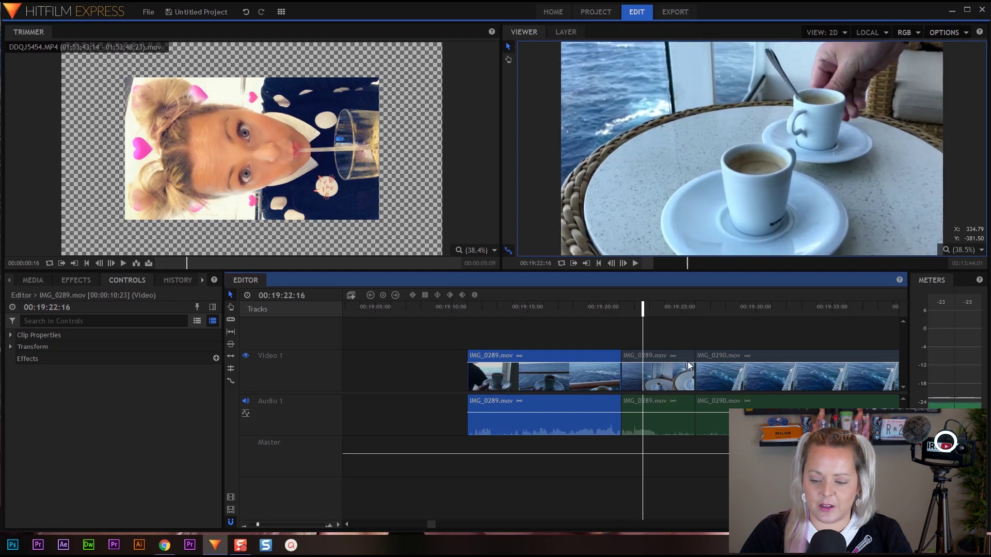
drag(694, 371, 659, 346)
right_click(655, 375)
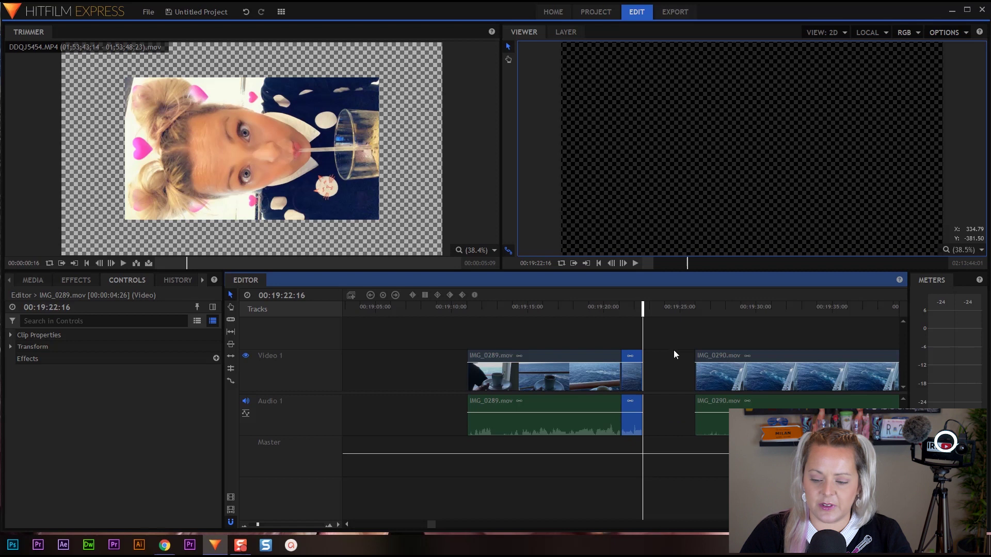
drag(624, 311, 658, 324)
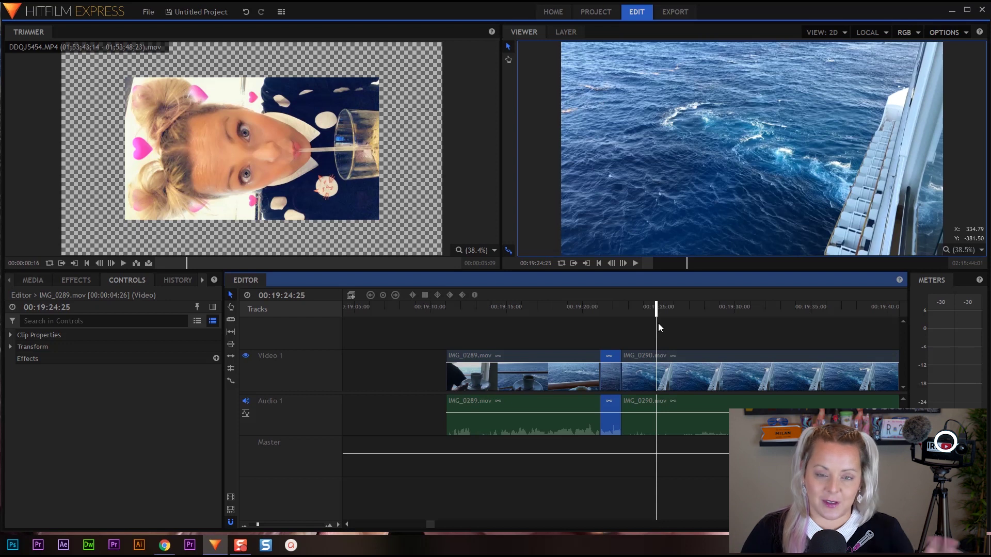
Step: Move the first IMG_0289.mov piece earlier on the track and extend the second piece to bring back its trimmed footage
drag(544, 381, 463, 381)
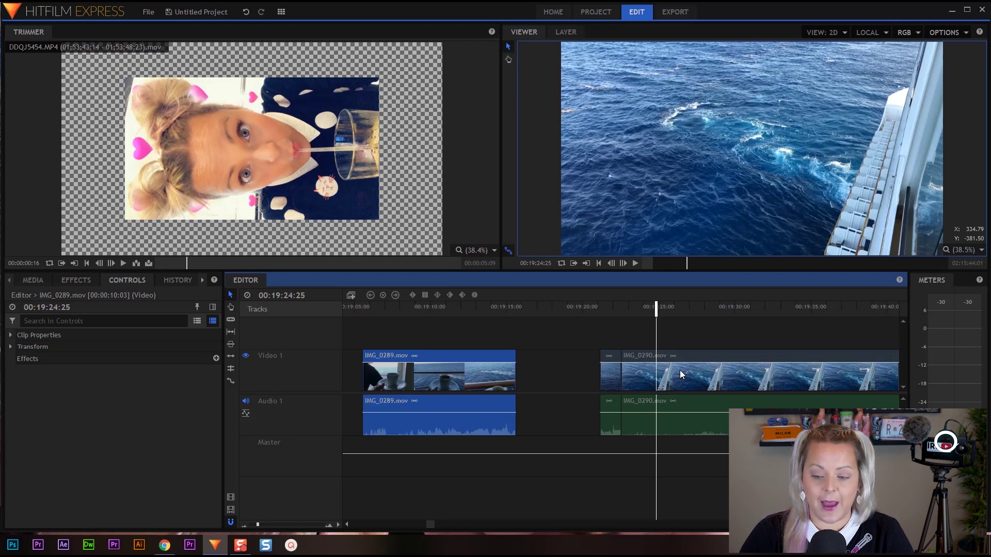
mouse_move(610, 380)
mouse_down()
mouse_move(539, 379)
mouse_move(591, 378)
mouse_up()
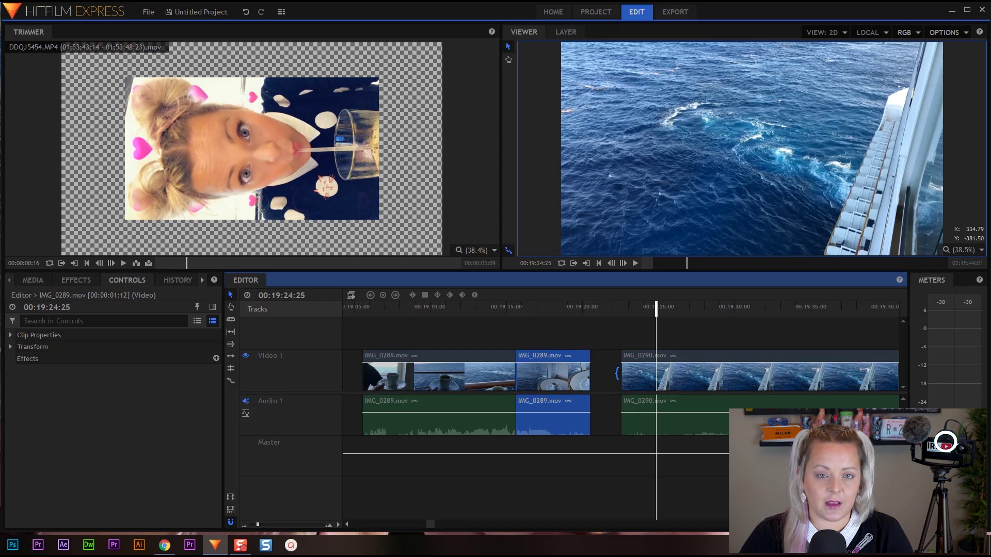
click(546, 310)
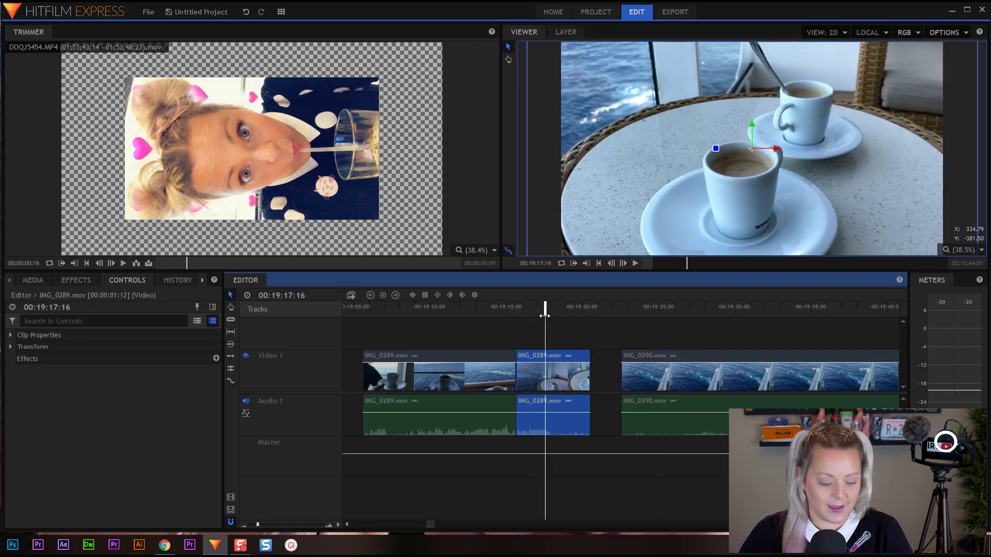
Step: Undo the move of the first IMG_0289.mov piece and the extension of the second
key(ctrl+z)
key(ctrl+z)
key(ctrl+z)
key(ctrl+z)
key(ctrl+z)
key(ctrl+z)
key(ctrl+z)
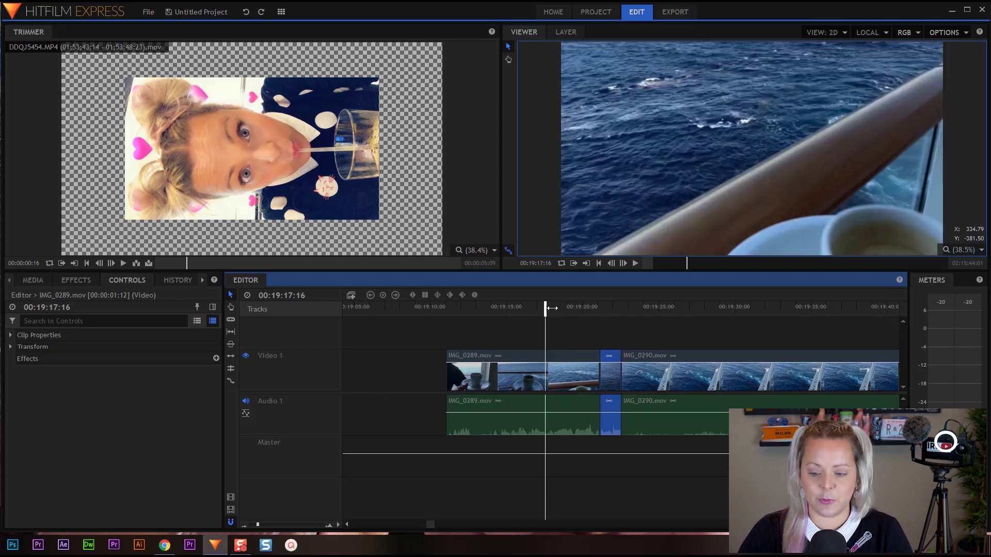
Step: Review IMG_0290.mov and shift the IMG_0289.mov and IMG_0290.mov clips earlier to open a gap before IMG_0292.mov
drag(544, 308, 630, 300)
key(space)
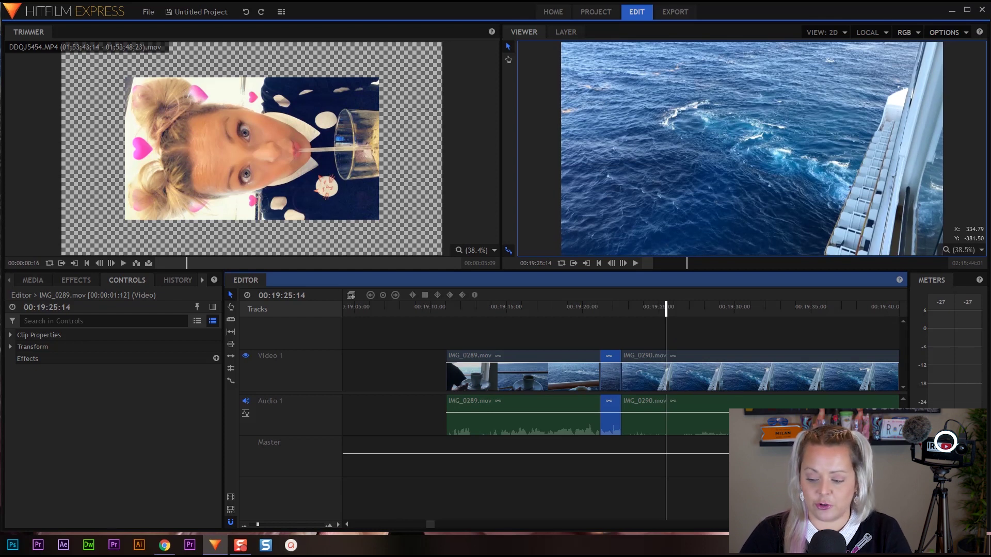
scroll(620, 410, right, 3)
drag(712, 307, 349, 340)
drag(257, 524, 253, 524)
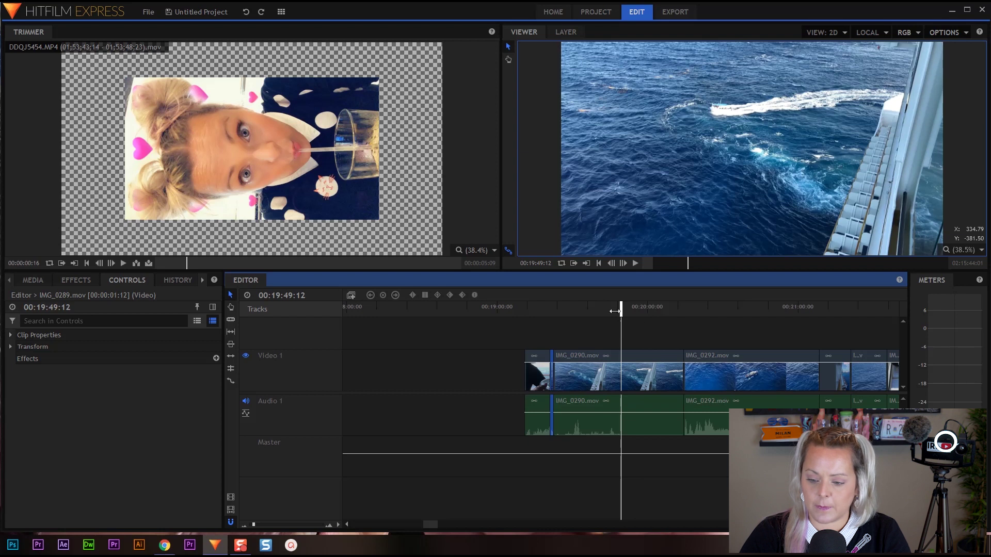
drag(530, 349, 498, 424)
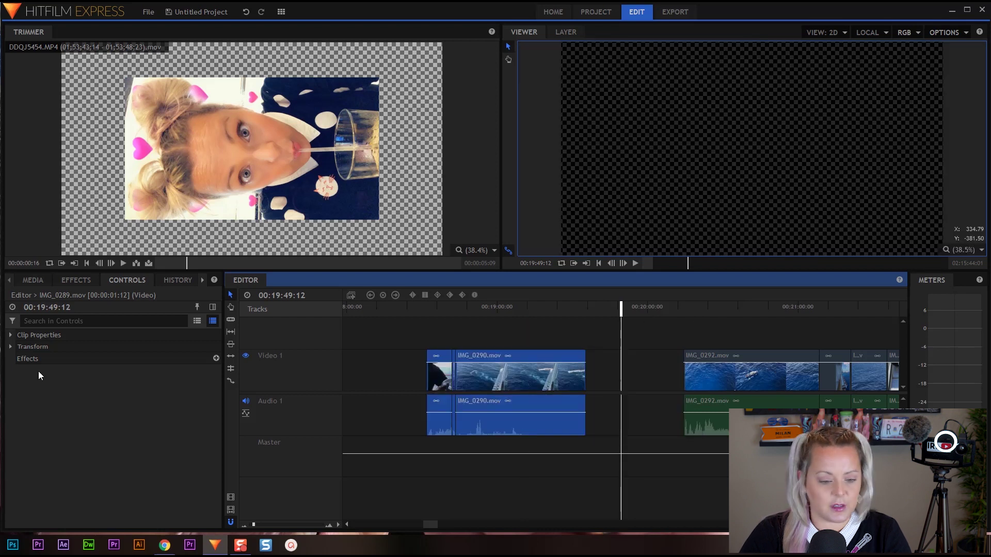
Step: Find IMG_0291.mov in the project media and place it on the timeline directly after IMG_0290.mov
click(33, 279)
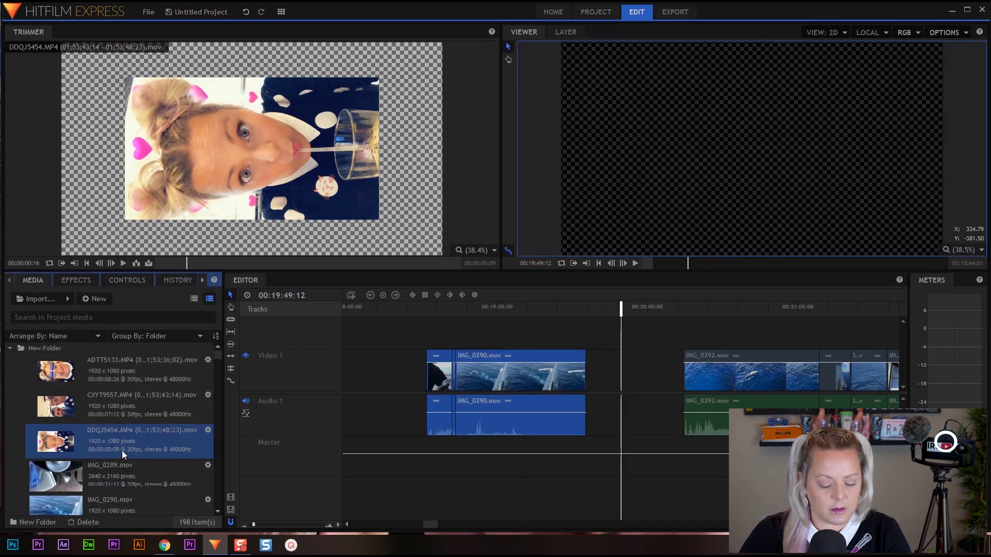
scroll(126, 465, down, 2)
scroll(129, 482, down, 8)
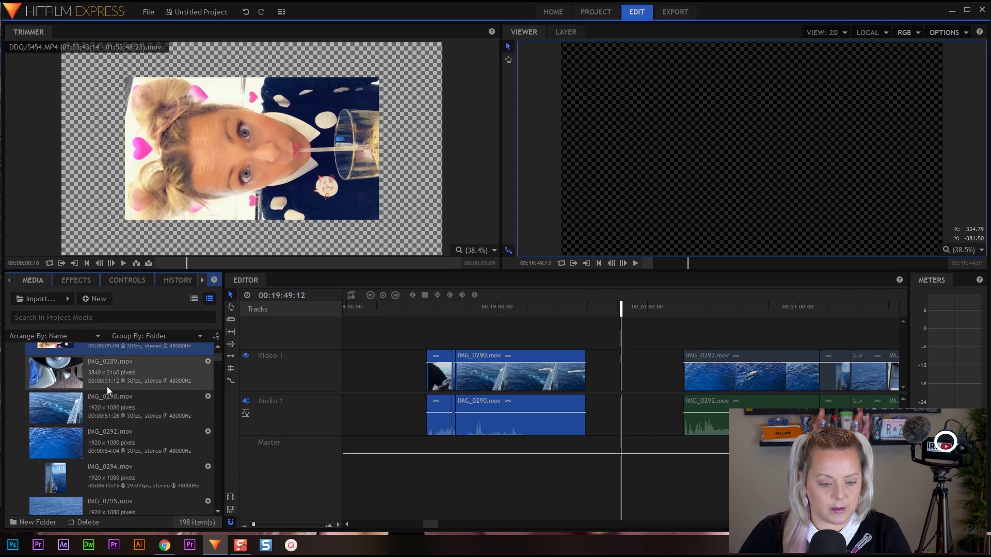
drag(212, 382, 215, 524)
click(131, 510)
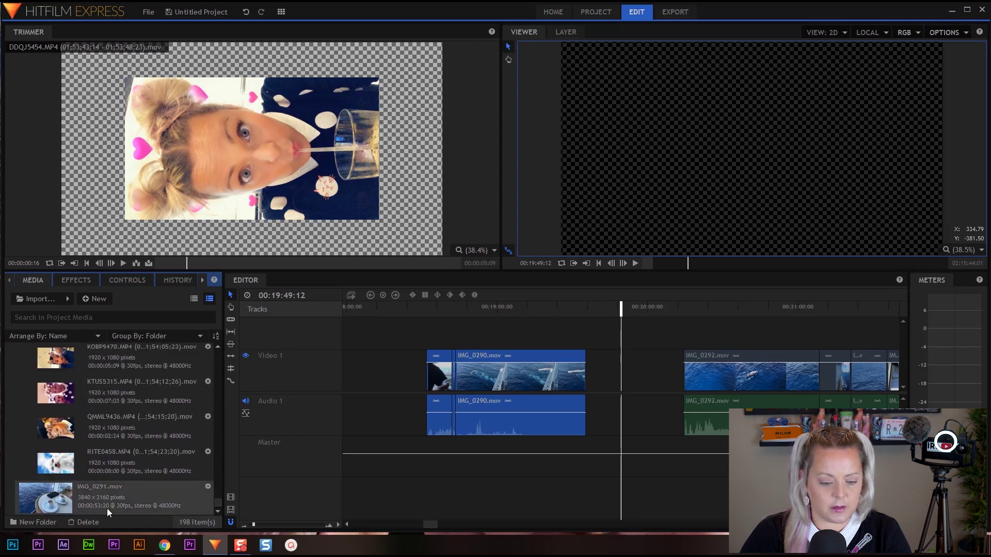
drag(88, 494, 593, 336)
Step: Shift the IMG_0289.mov and IMG_0290.mov clips further back and fit IMG_0291.mov into the gap on Video 1 before IMG_0292.mov
click(466, 369)
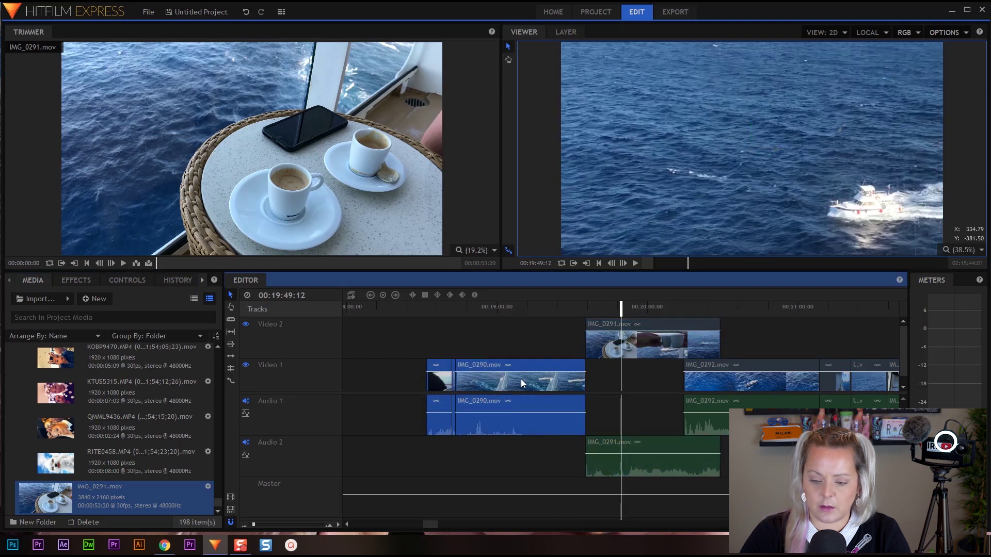
drag(525, 384, 492, 384)
drag(623, 346, 602, 370)
key(ctrl+z)
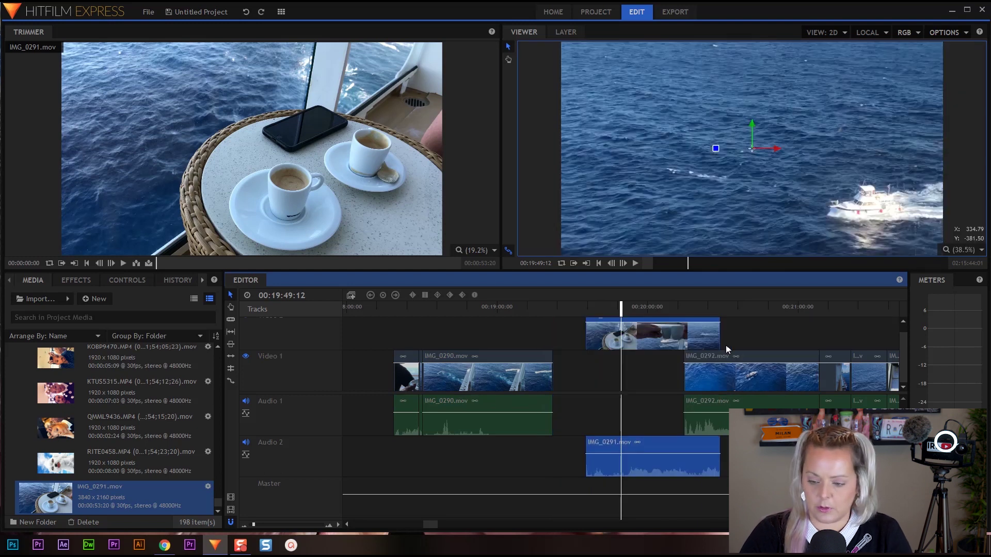
click(486, 406)
drag(498, 418, 470, 419)
drag(601, 341, 541, 371)
drag(438, 343, 598, 428)
Step: Reframe IMG_0291.mov by scaling it to 61% and setting its horizontal position to -131.0
drag(439, 308, 594, 309)
click(593, 373)
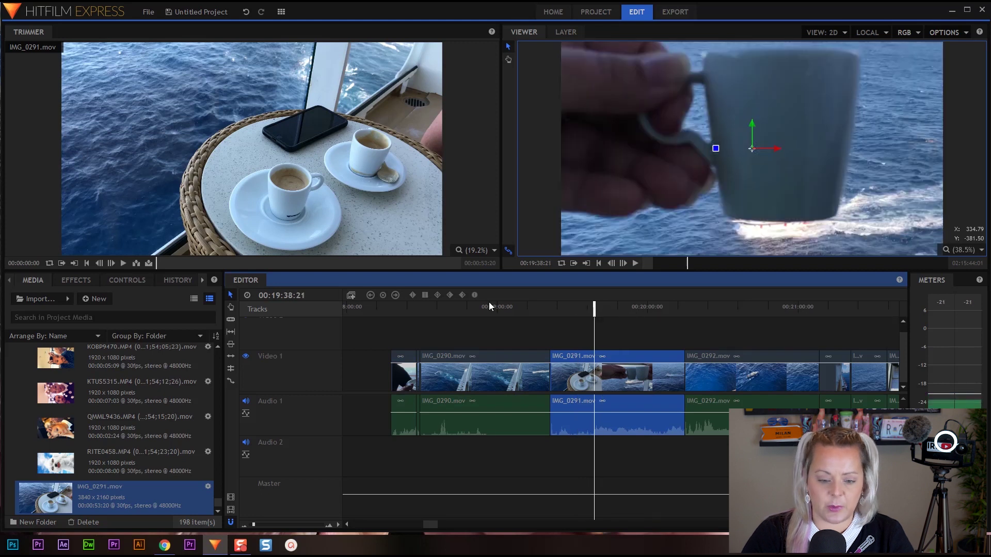
click(127, 280)
click(11, 347)
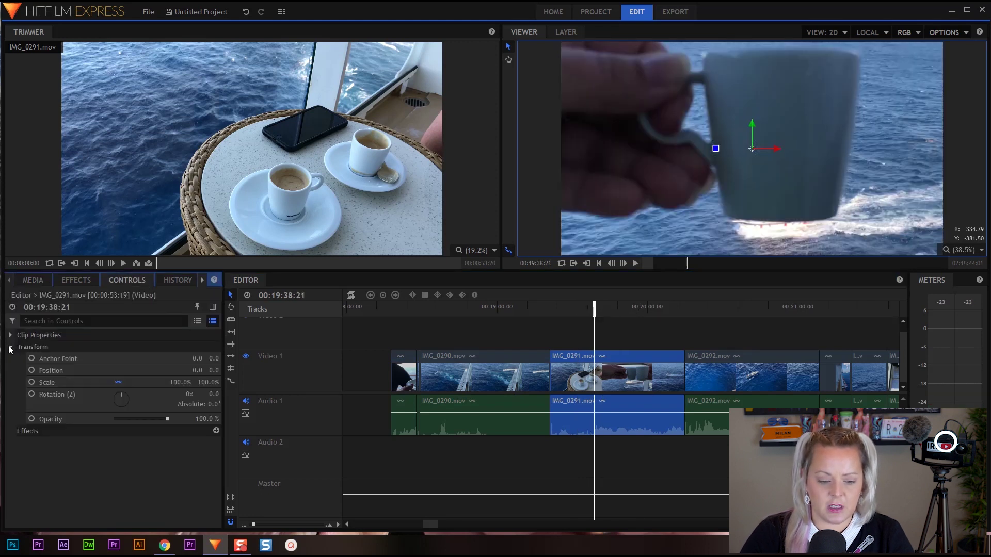
drag(205, 383, 178, 382)
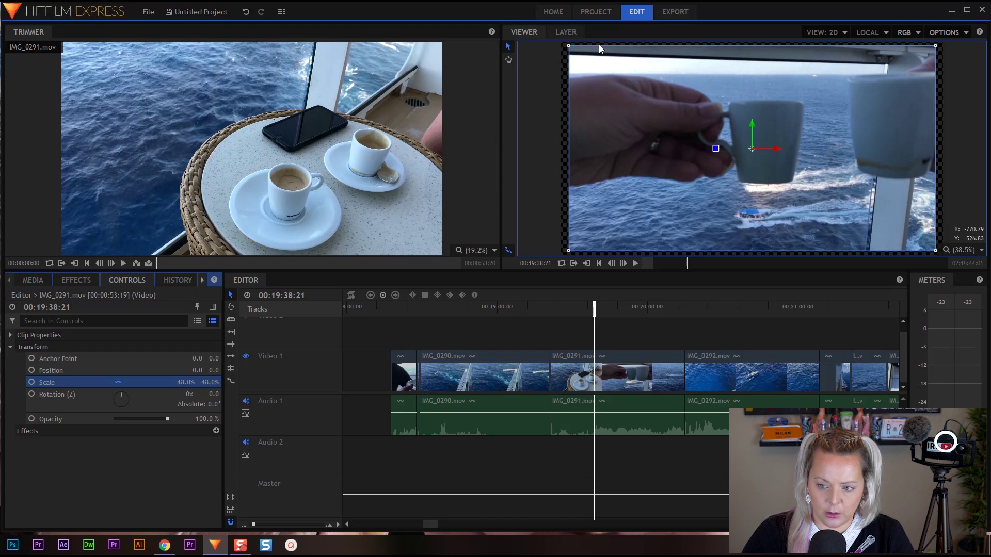
mouse_move(186, 384)
mouse_down()
mouse_move(176, 384)
mouse_move(194, 385)
mouse_move(187, 371)
mouse_move(173, 371)
mouse_up()
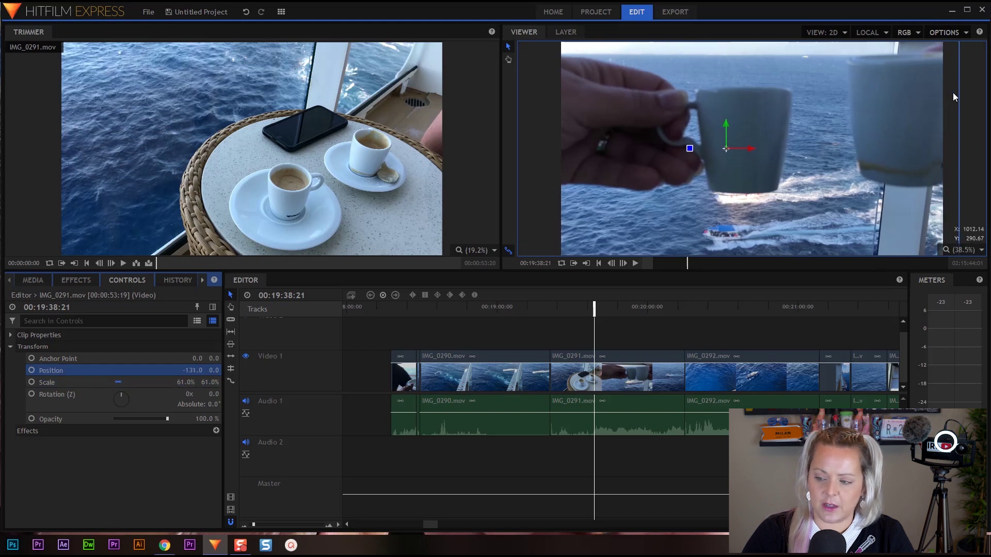
Step: Play through IMG_0291.mov and split it with the Slice tool at 00:19:37:09 and 00:19:41:12
drag(593, 313, 563, 314)
key(space)
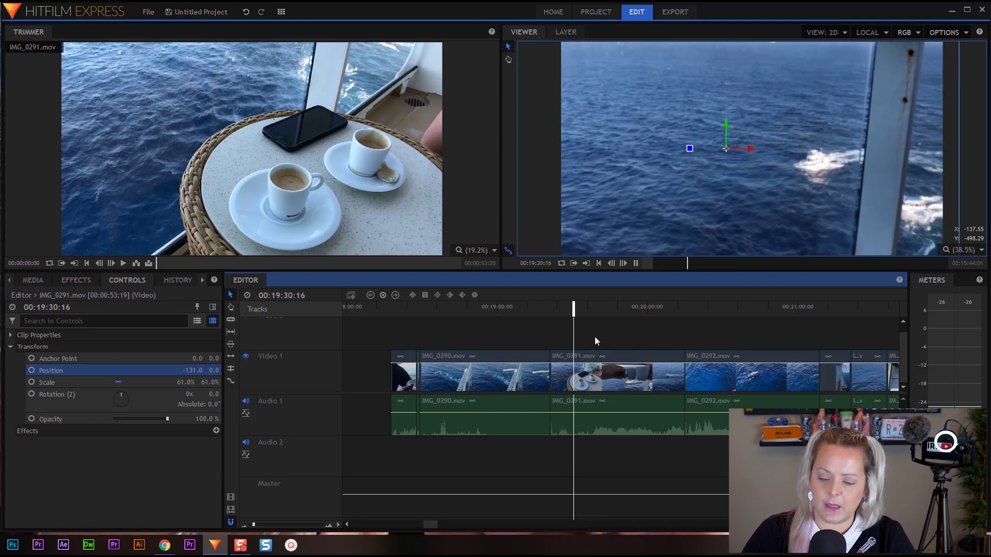
click(583, 308)
drag(583, 308, 592, 310)
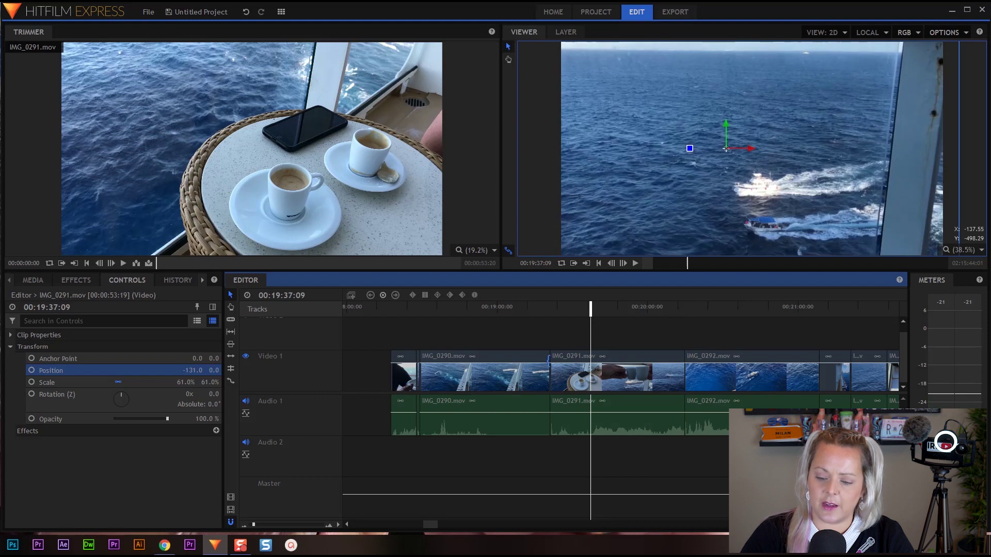
click(592, 369)
drag(591, 310, 600, 310)
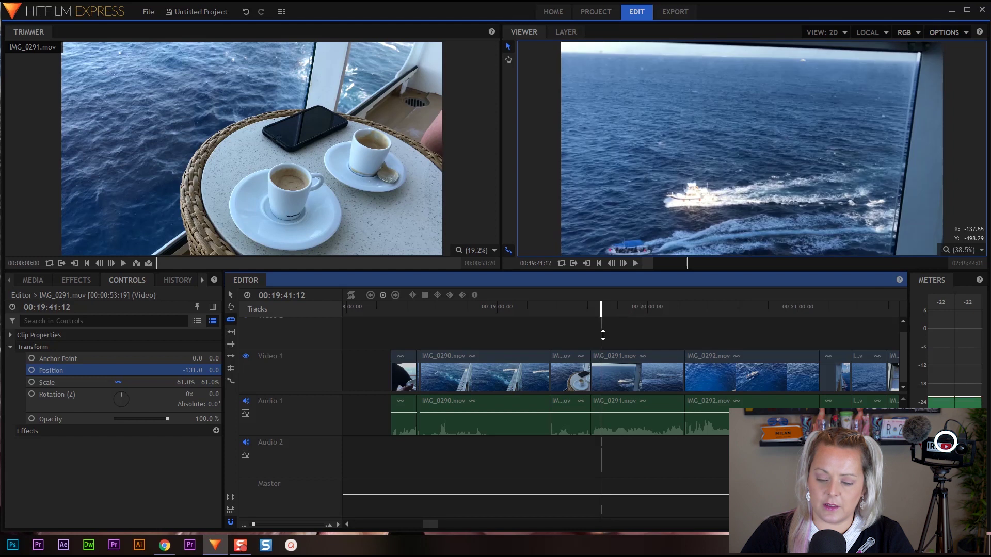
click(601, 371)
Step: Delete the first and last sections of IMG_0291.mov and close the gap before the remaining middle section
click(568, 378)
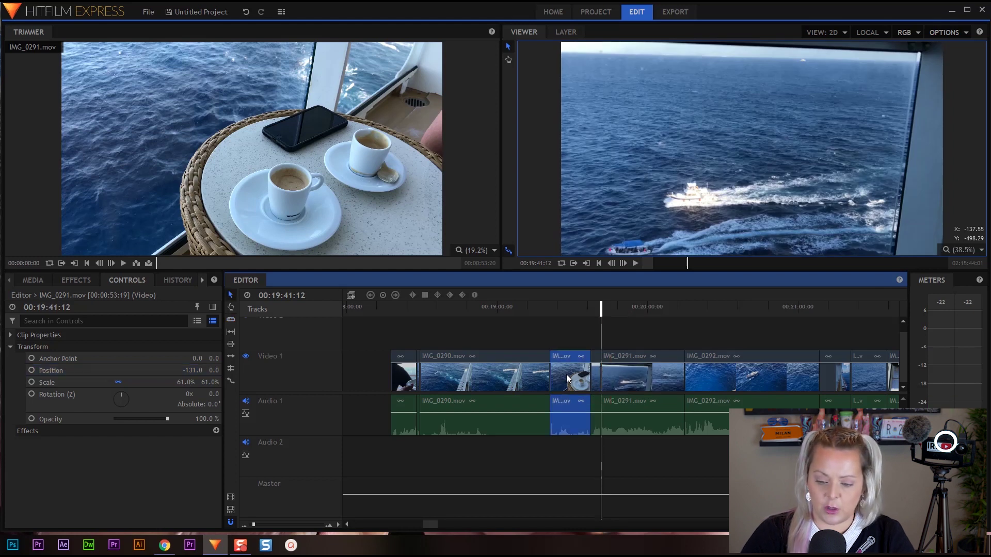
key(Delete)
click(649, 397)
key(Delete)
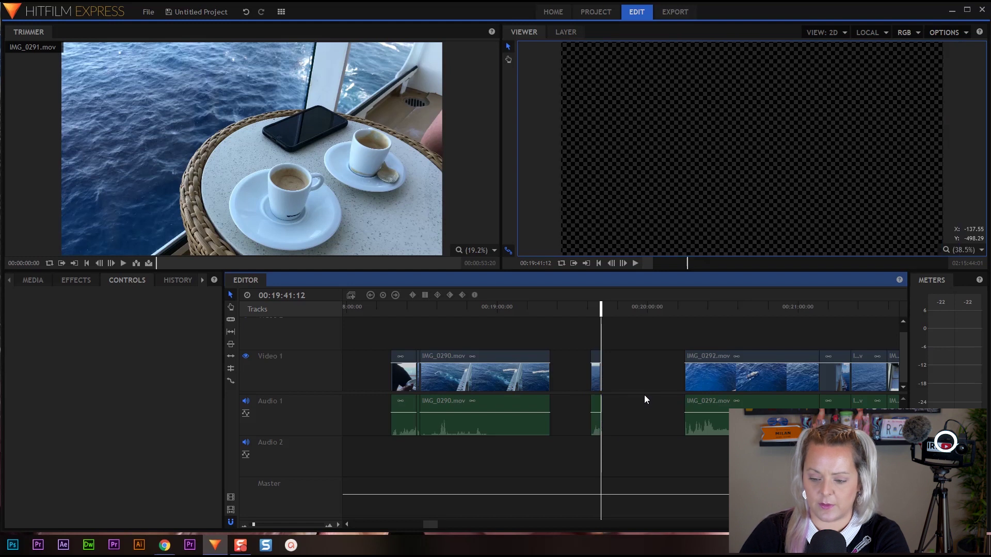
right_click(564, 378)
click(577, 406)
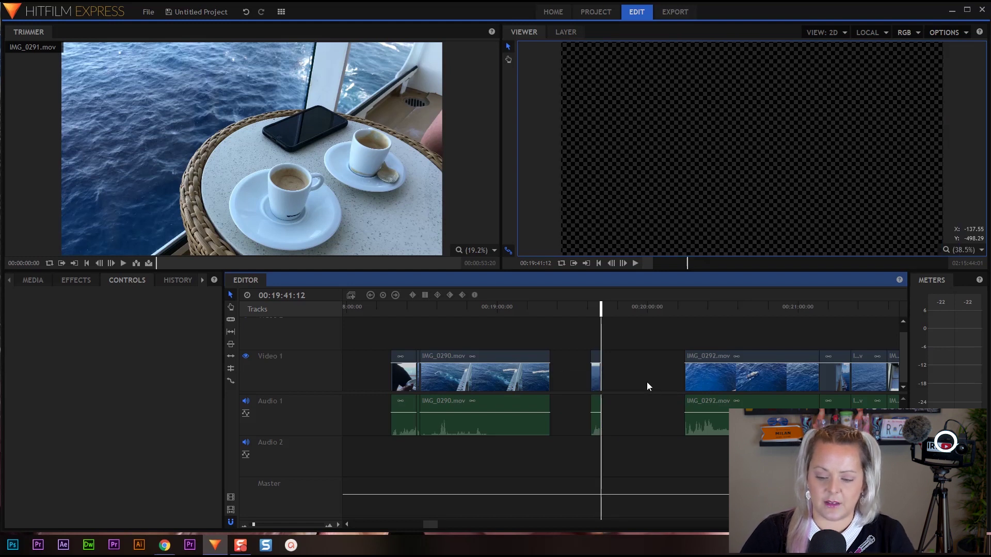
Step: Play across the join from IMG_0290.mov into IMG_0291.mov and close the gap before IMG_0292.mov
drag(622, 311, 568, 311)
click(557, 310)
key(space)
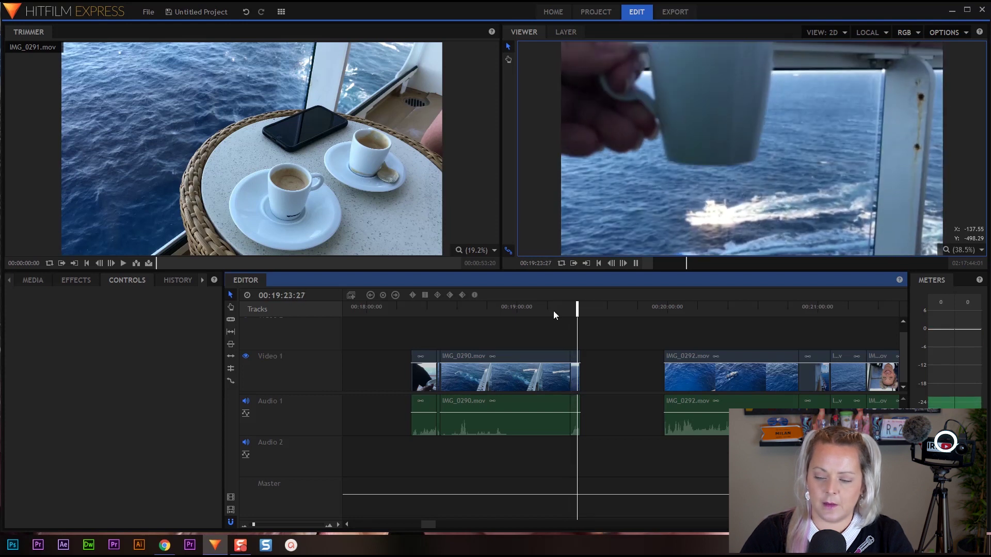
drag(553, 310, 746, 313)
right_click(621, 367)
click(646, 402)
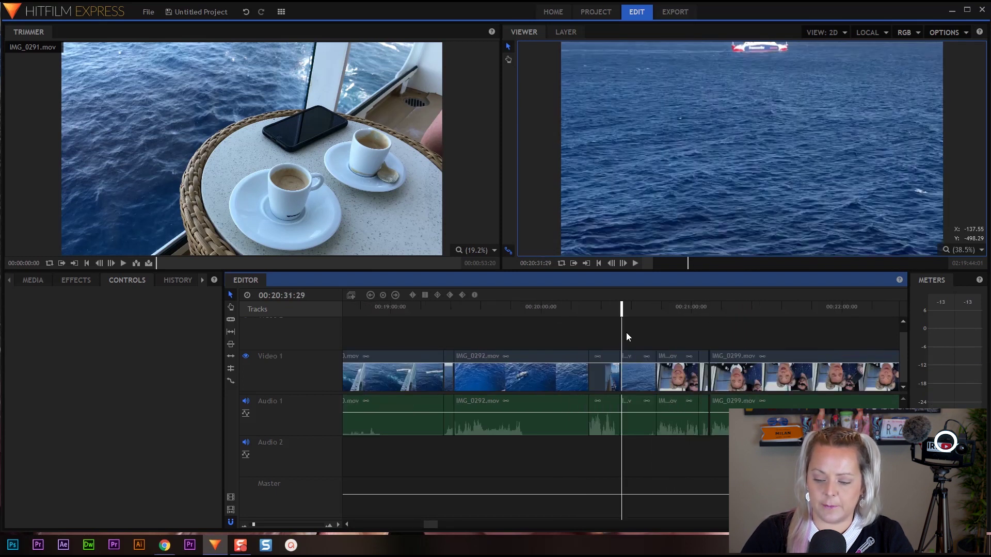
Step: Play through the short clip after IMG_0294.mov, delete that clip, and close the gap it leaves
mouse_move(623, 313)
mouse_down()
mouse_move(480, 312)
mouse_move(645, 328)
mouse_move(606, 327)
mouse_move(617, 312)
mouse_up()
key(space)
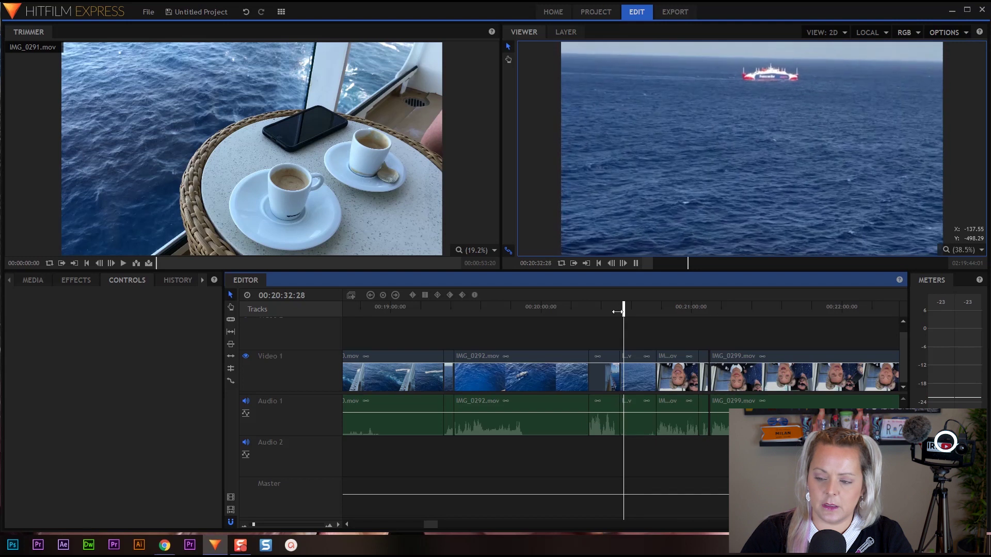
drag(625, 311, 644, 313)
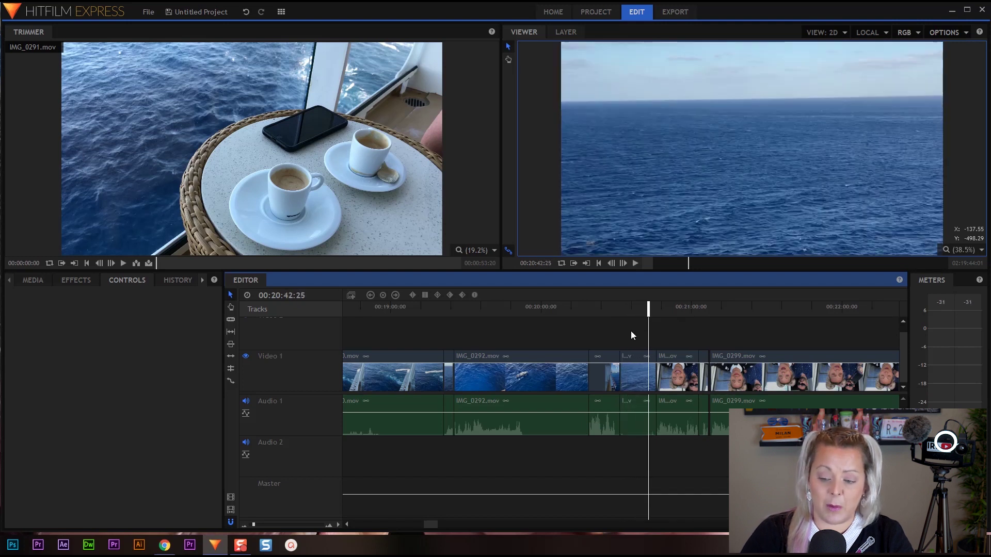
click(640, 376)
key(Delete)
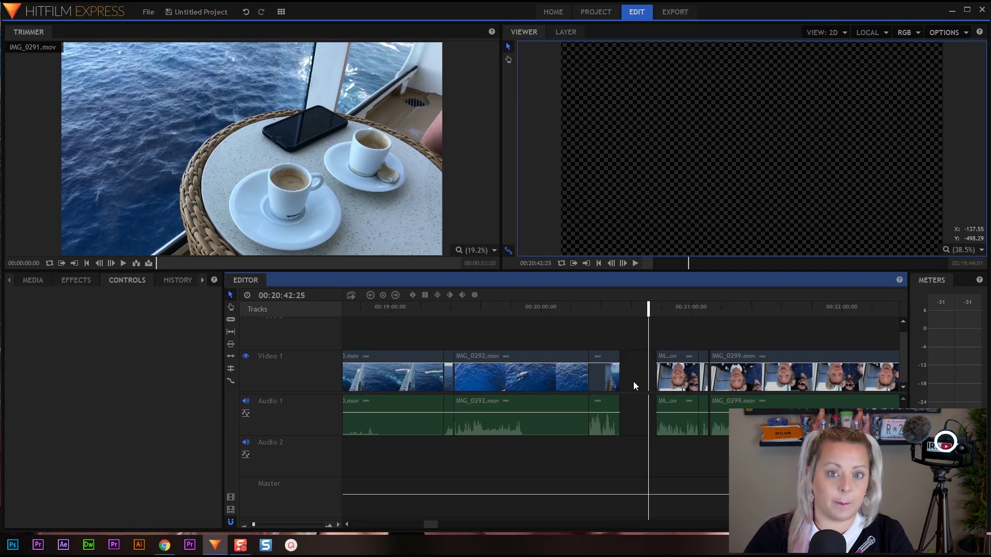
right_click(646, 381)
click(664, 414)
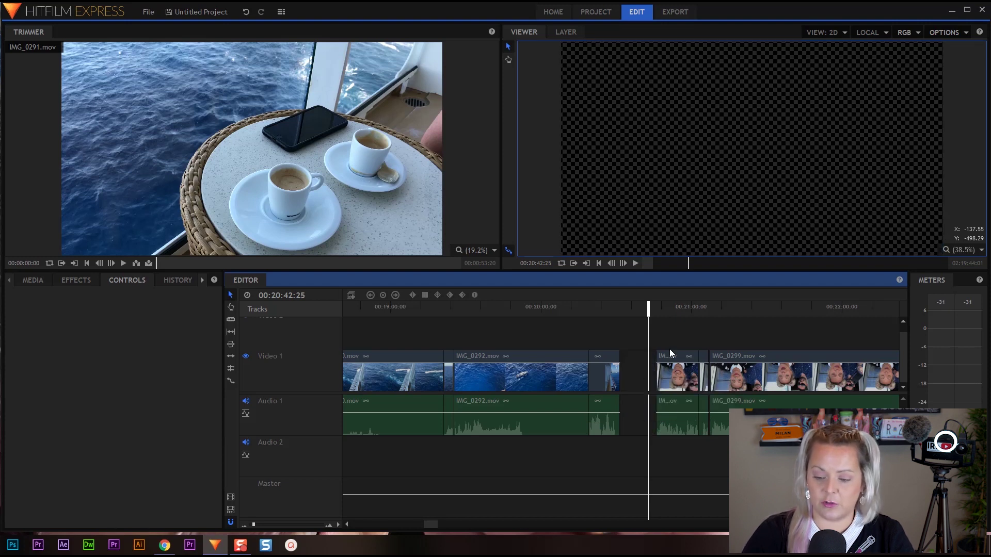
Step: Scrub ahead to IMG_0299.mov and delete the short upside-down selfie clips in front of it
drag(648, 309, 694, 314)
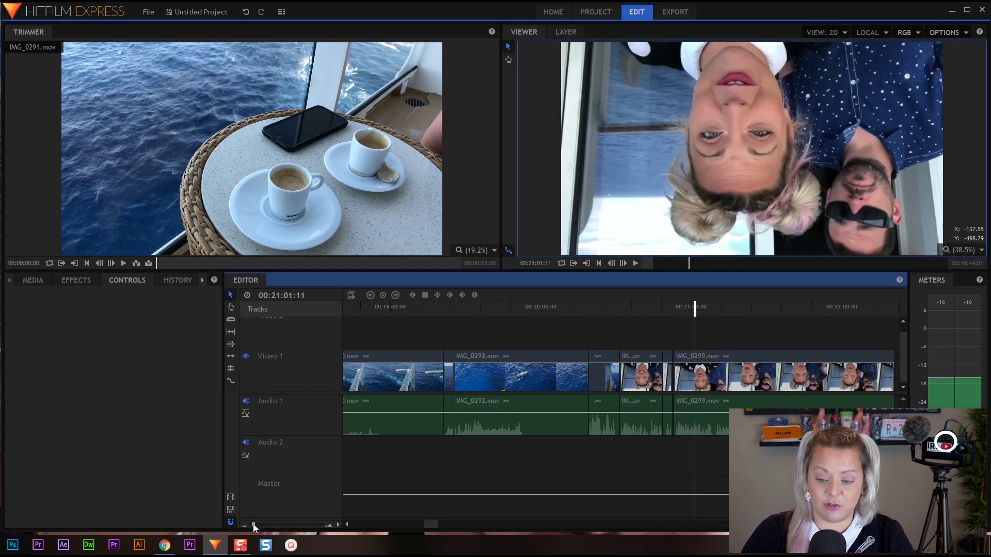
drag(253, 526, 258, 525)
drag(434, 523, 434, 524)
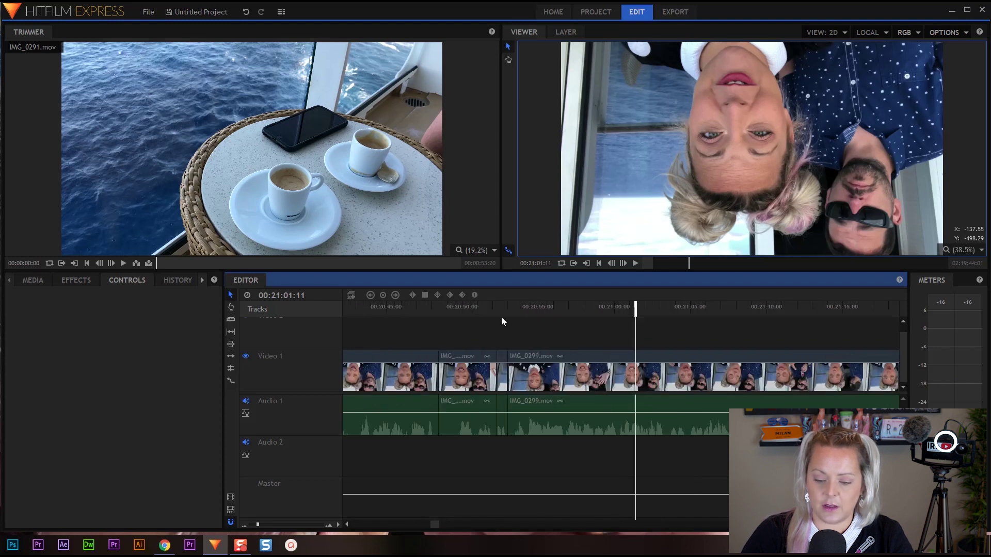
click(488, 323)
drag(423, 343, 501, 431)
key(Delete)
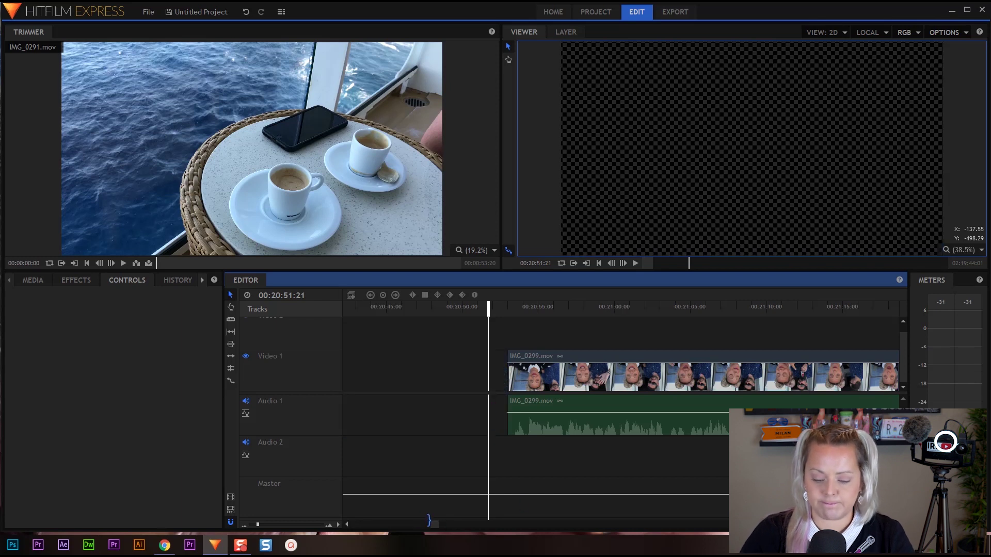
Step: Close the gap between IMG_0294.mov and IMG_0299.mov
drag(433, 524, 433, 524)
right_click(631, 348)
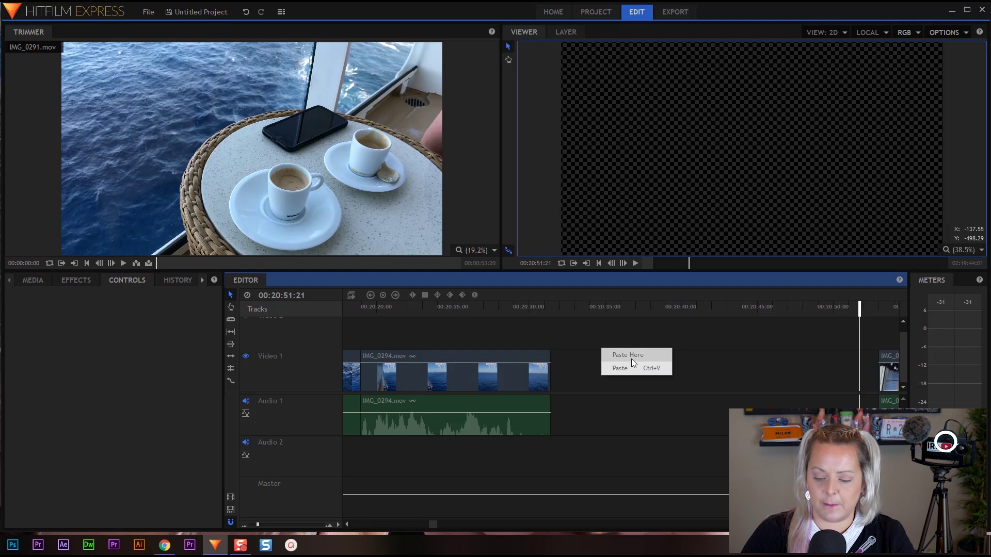
right_click(575, 373)
drag(598, 405, 577, 427)
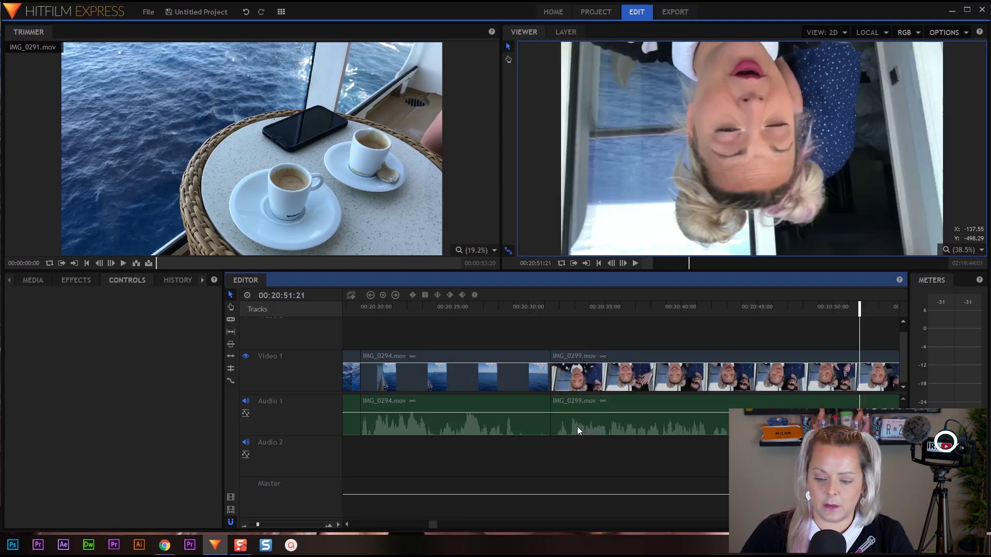
Step: Turn IMG_0299.mov upright by setting its Z rotation to 180 degrees
click(581, 309)
click(621, 382)
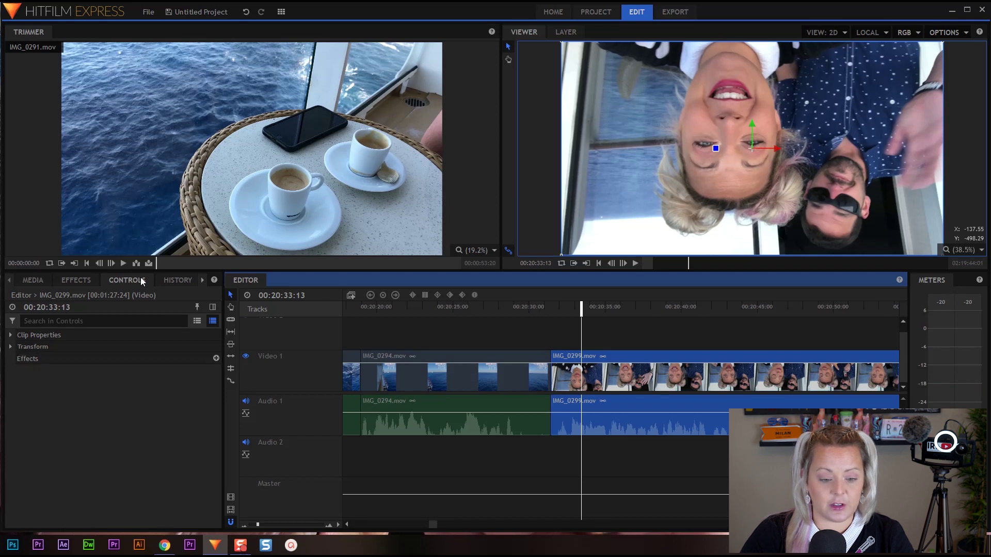
click(115, 284)
click(21, 347)
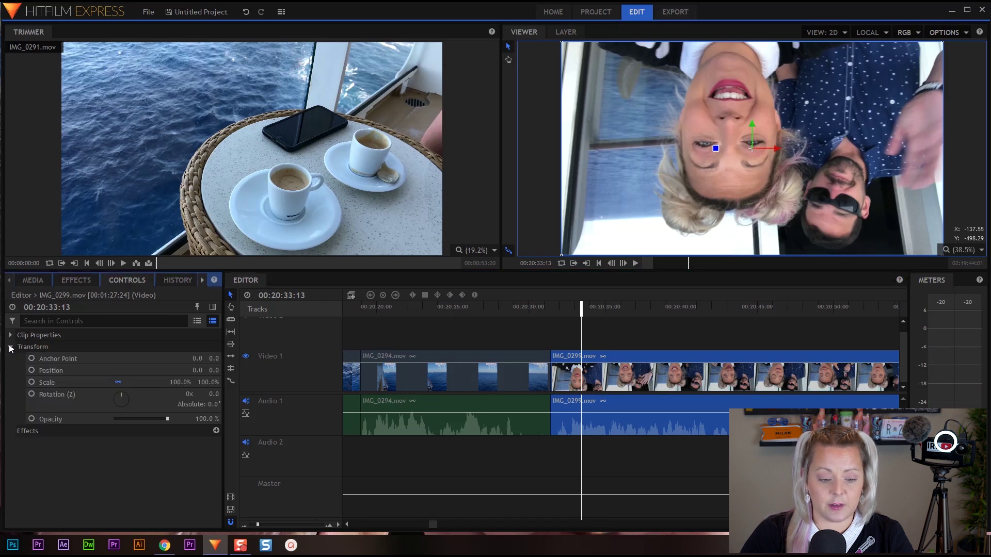
click(215, 395)
text(180)
key(Return)
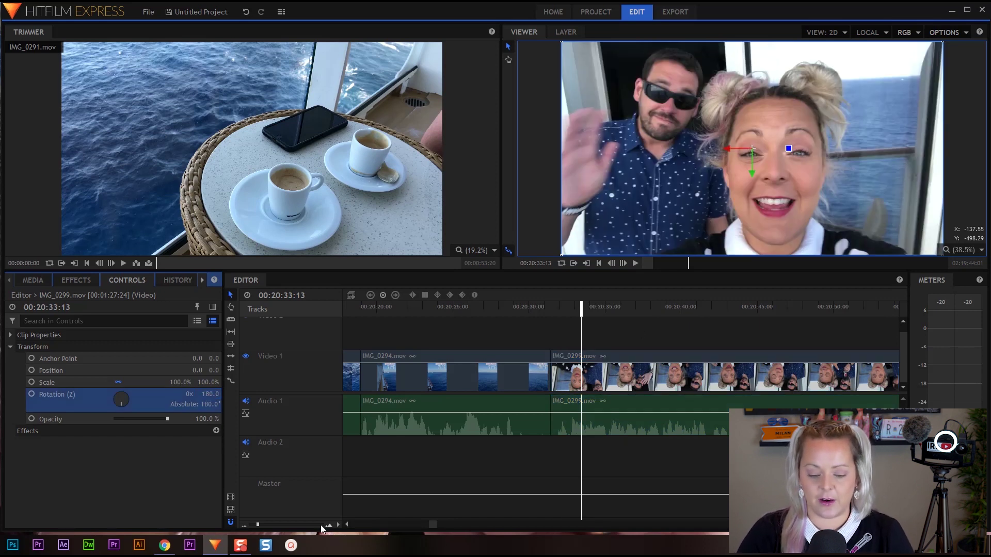
Step: Try closing the long gap before the group of clips around IMG_0290.mov, and undo that gap removal
drag(253, 522, 253, 523)
drag(429, 525, 416, 526)
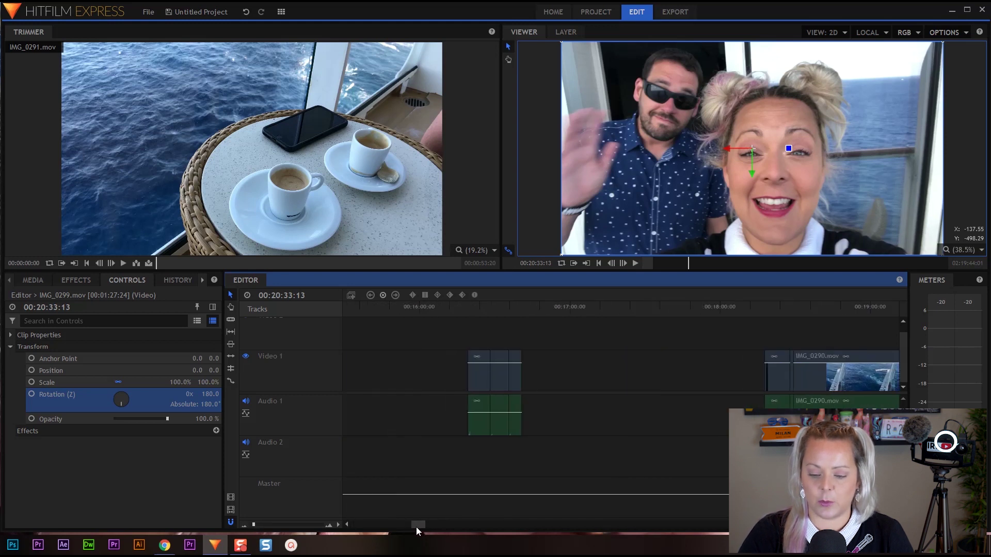
right_click(628, 372)
click(651, 410)
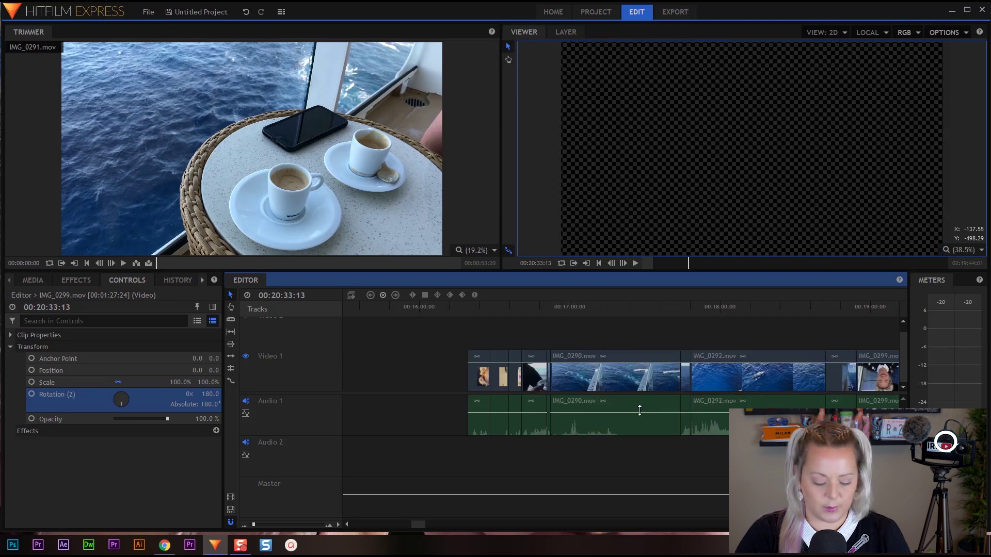
key(ctrl+z)
Step: Place the playhead at 00:18:15:17, just before the clips leading into IMG_0290.mov
drag(688, 308, 462, 305)
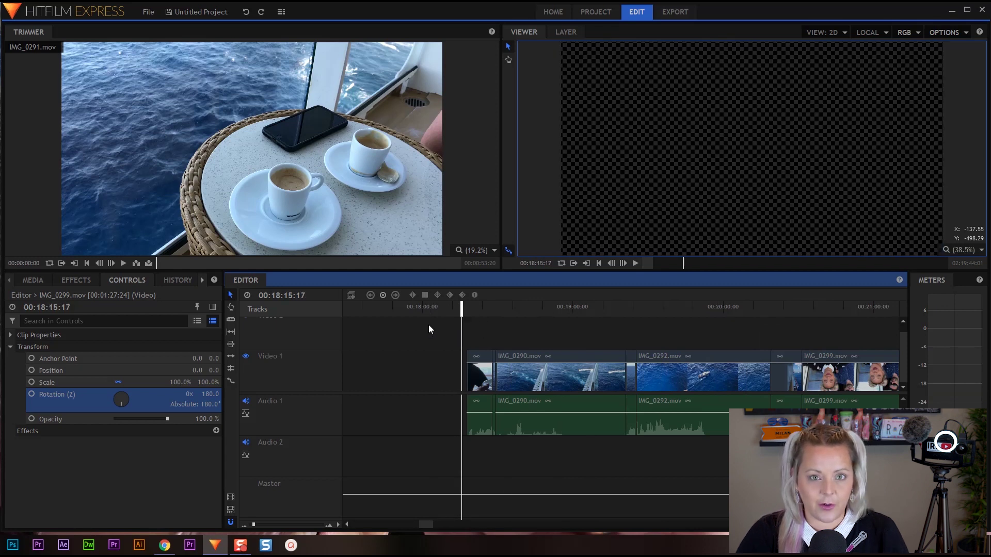